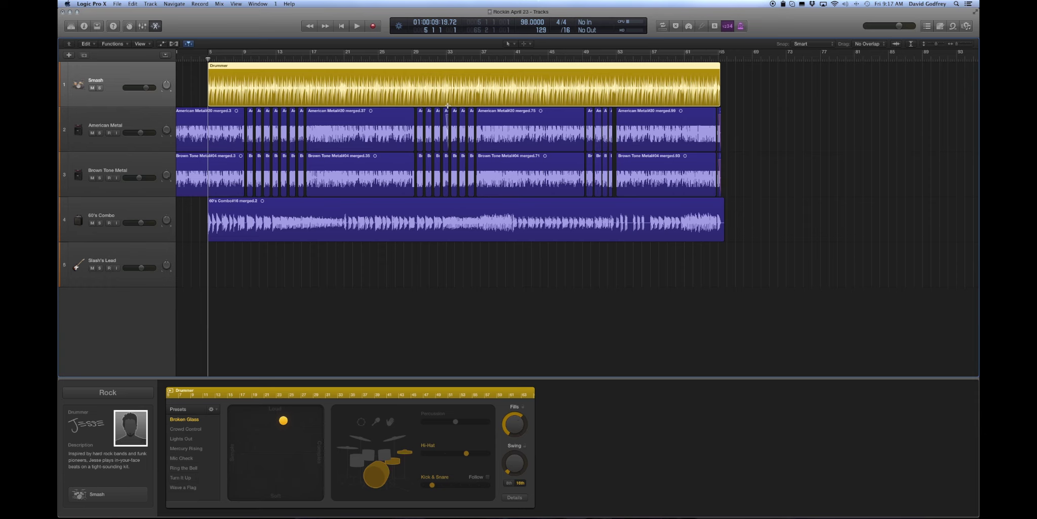
Make the Drummer performance more complex and slightly louder by moving the puck further toward Complex on the XY pad.
{"action": "scroll", "coordinate": [275, 259], "scroll_direction": "left", "scroll_amount": 1}
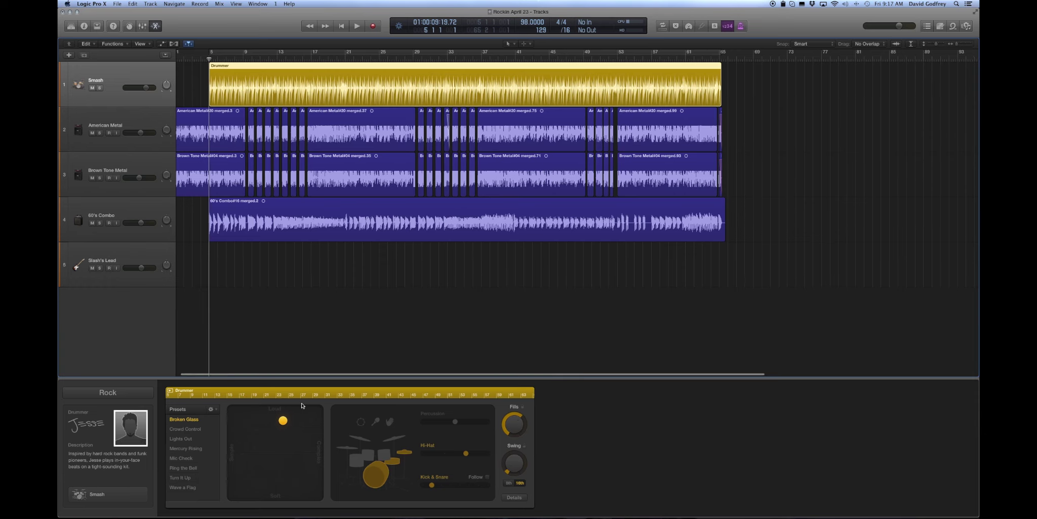
{"action": "left_click_drag", "start_coordinate": [284, 420], "coordinate": [300, 421]}
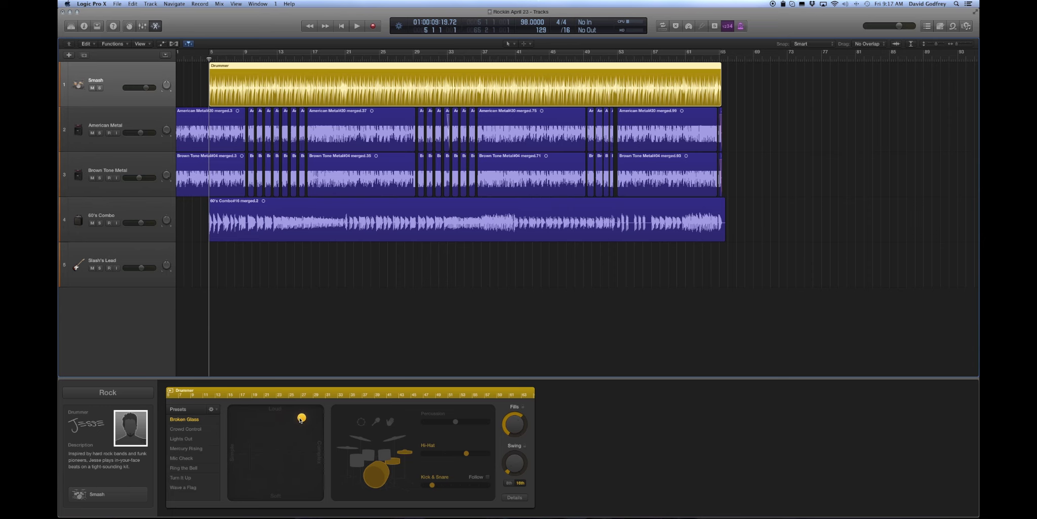
{"action": "scroll", "coordinate": [794, 68], "scroll_direction": "right", "scroll_amount": 1}
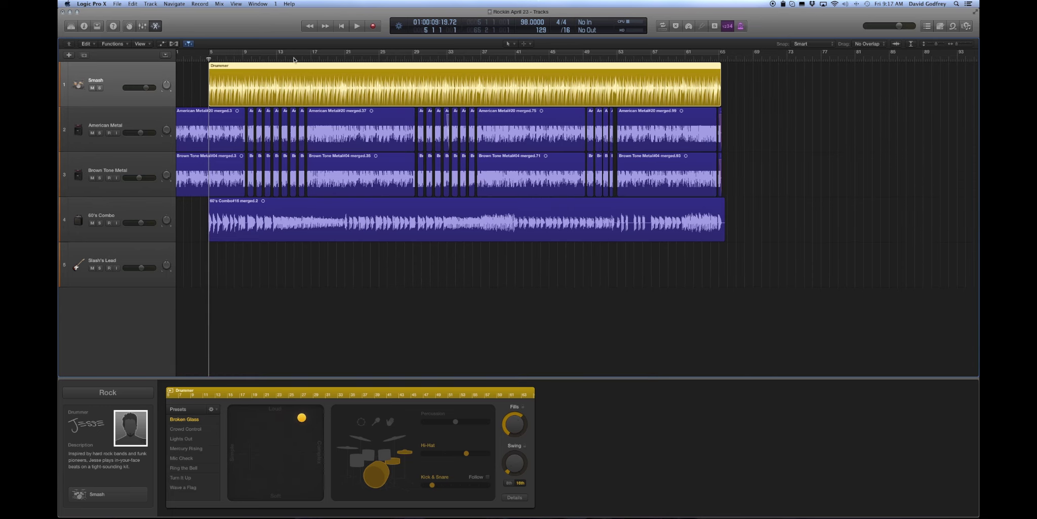
Play the song from bar 4 to hear the adjusted drum performance, stopping in bar 7.
{"action": "left_click", "coordinate": [201, 60]}
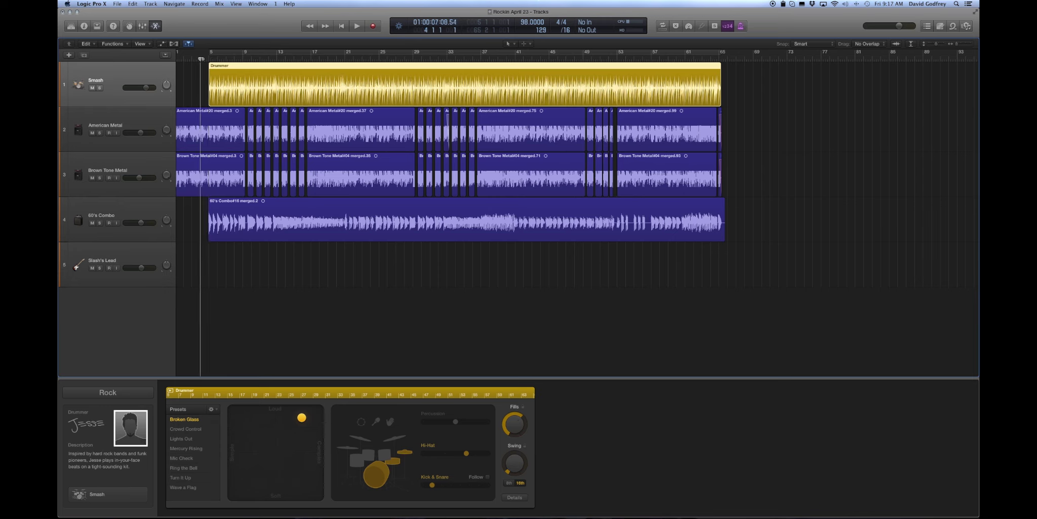
{"action": "key", "text": "space"}
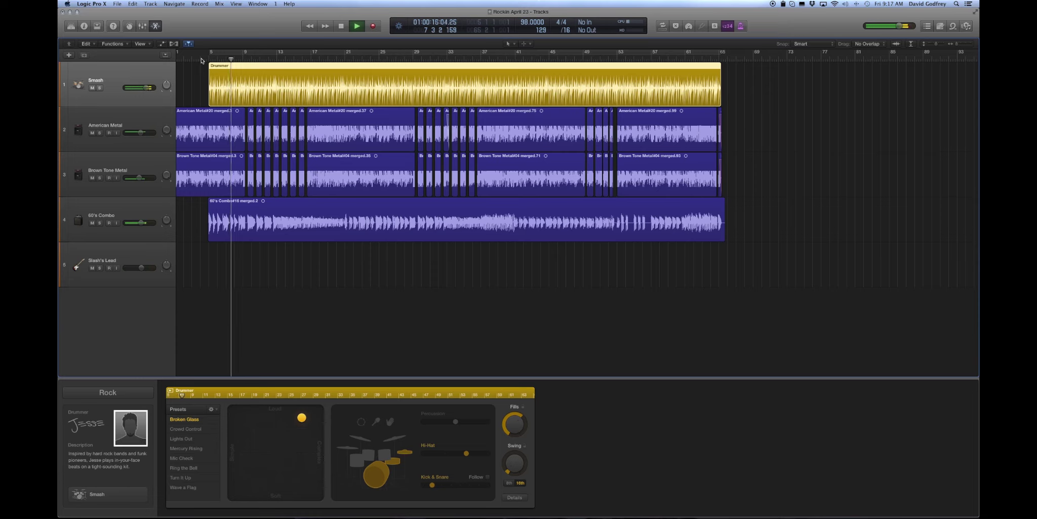
{"action": "key", "text": "space"}
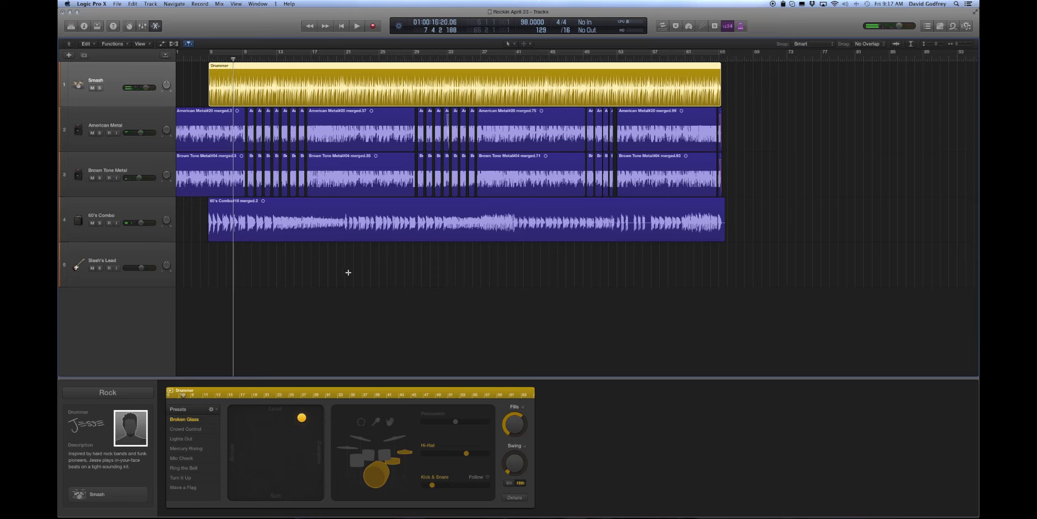
Make the Drummer's kick and snare follow the 60's Combo track.
{"action": "left_click", "coordinate": [487, 477]}
{"action": "left_click", "coordinate": [446, 485]}
{"action": "left_click", "coordinate": [445, 500]}
Return to bar 5 and play the song to about bar 10 to hear the drums following the selected track.
{"action": "key", "text": "comma"}
{"action": "key", "text": "comma"}
{"action": "key", "text": "comma"}
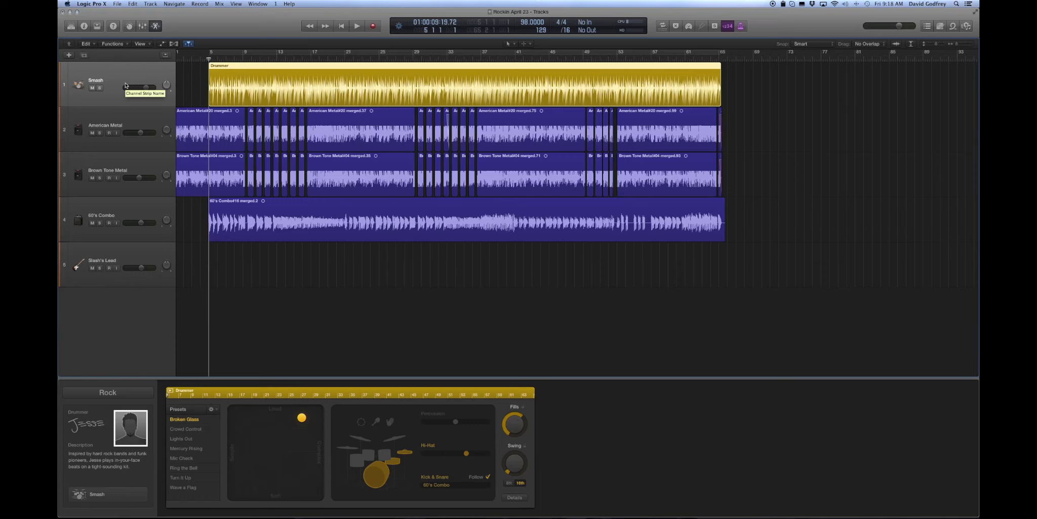
{"action": "key", "text": "space"}
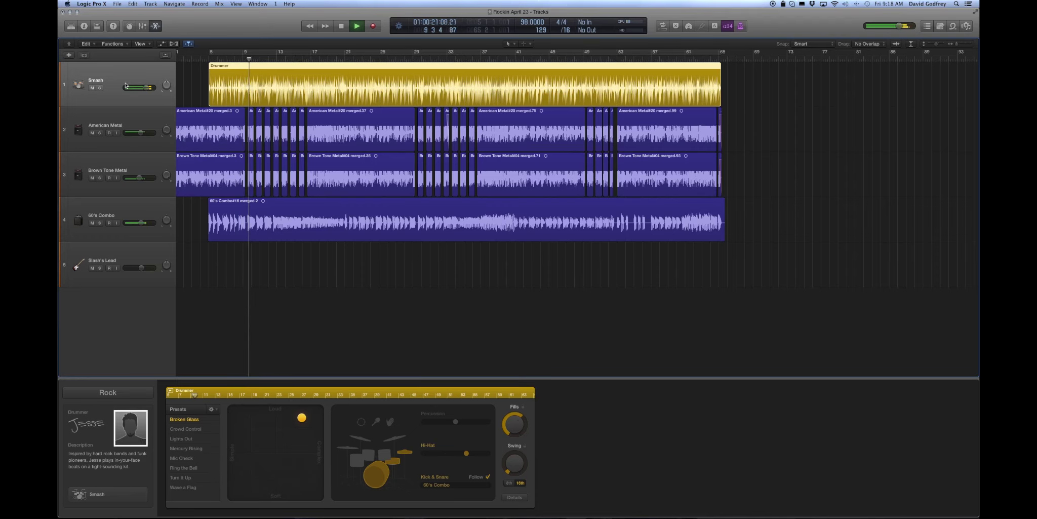
{"action": "key", "text": "space"}
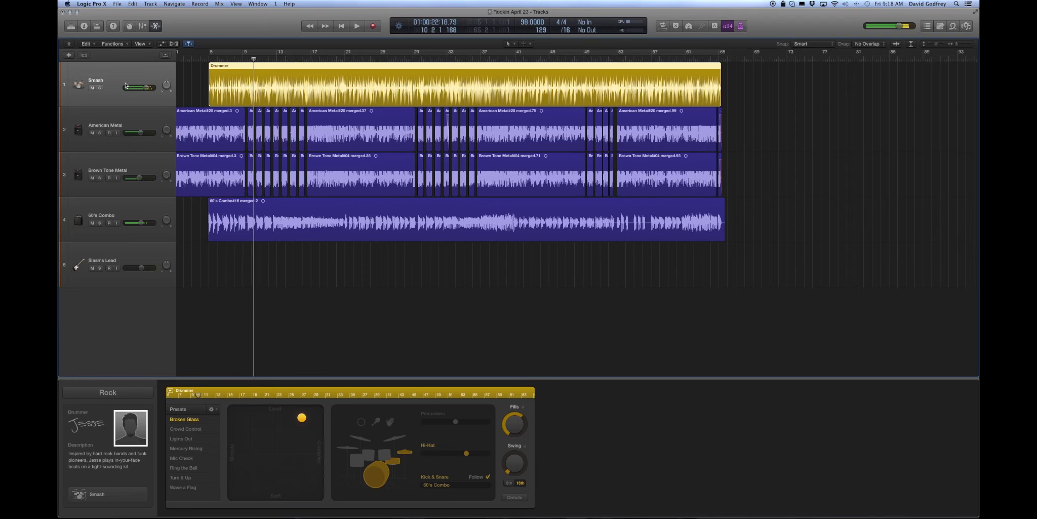
Play the guitar break from bar 51 beat 2 to about bar 54 to check how the drums fit it.
{"action": "key", "text": "super+Right"}
{"action": "key", "text": "super+Right"}
{"action": "key", "text": "super+Right"}
{"action": "scroll", "coordinate": [547, 137], "scroll_direction": "right", "scroll_amount": 10}
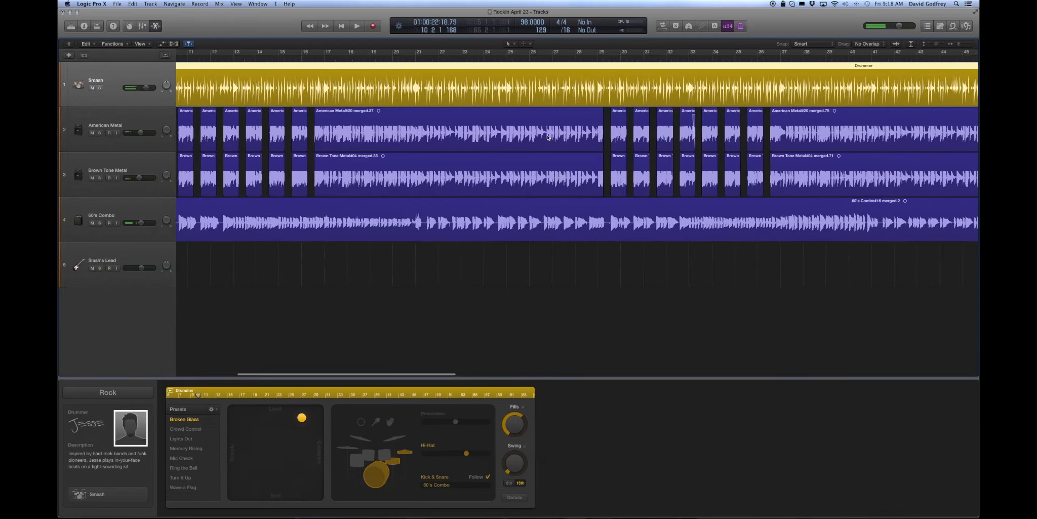
{"action": "scroll", "coordinate": [547, 137], "scroll_direction": "right", "scroll_amount": 5}
{"action": "key", "text": "super+Right"}
{"action": "key", "text": "super+Right"}
{"action": "key", "text": "super+Right"}
{"action": "key", "text": "super+Right"}
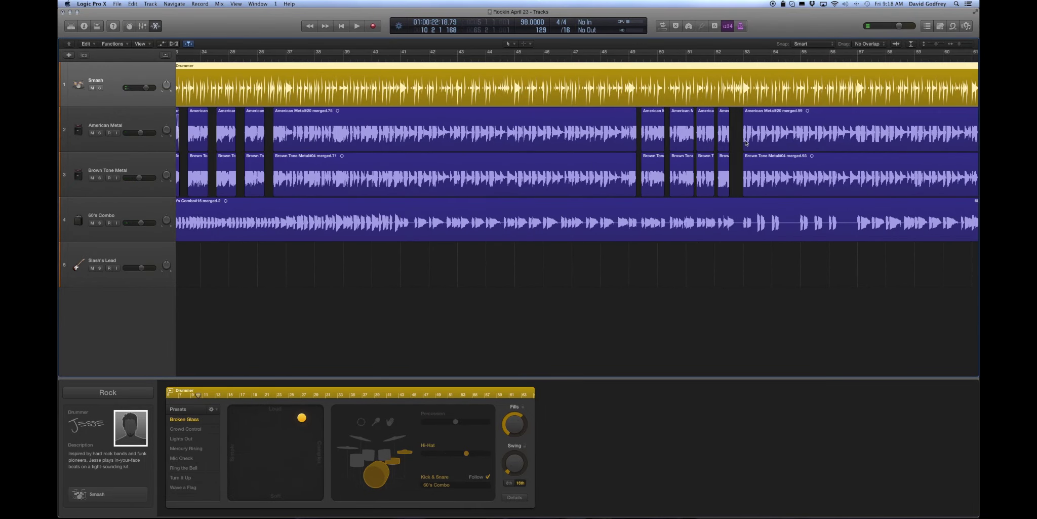
{"action": "scroll", "coordinate": [718, 142], "scroll_direction": "right", "scroll_amount": 12}
{"action": "scroll", "coordinate": [718, 143], "scroll_direction": "right", "scroll_amount": 5}
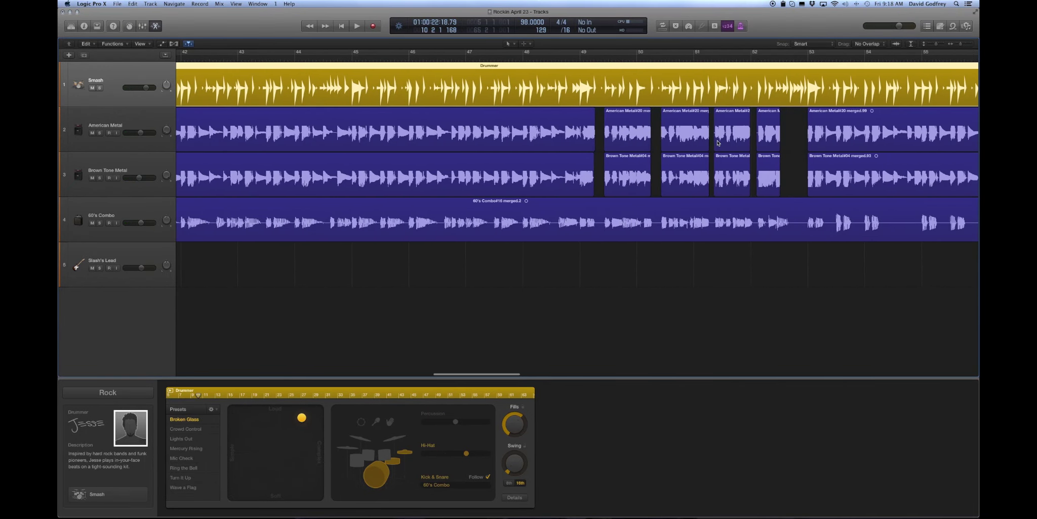
{"action": "scroll", "coordinate": [718, 143], "scroll_direction": "right", "scroll_amount": 3}
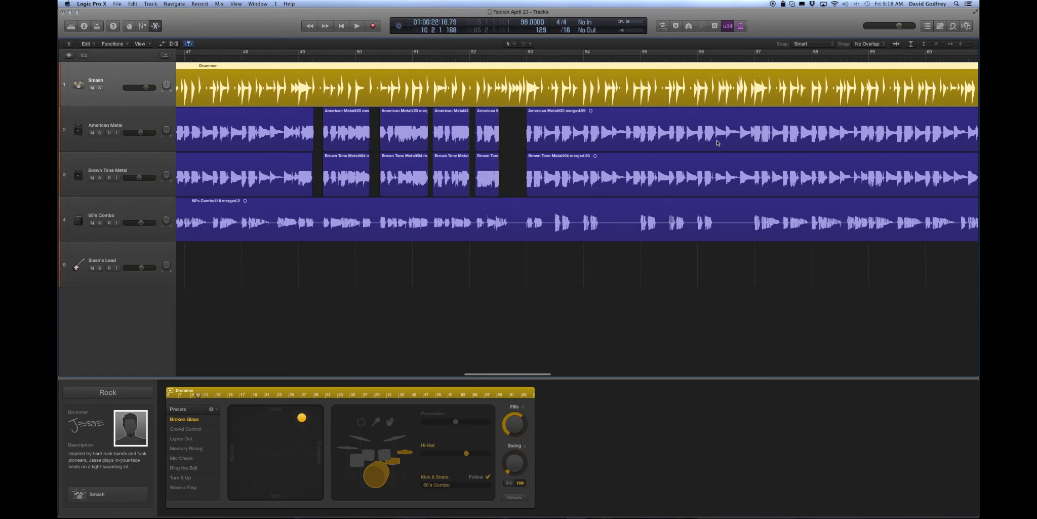
{"action": "key", "text": "super+Right"}
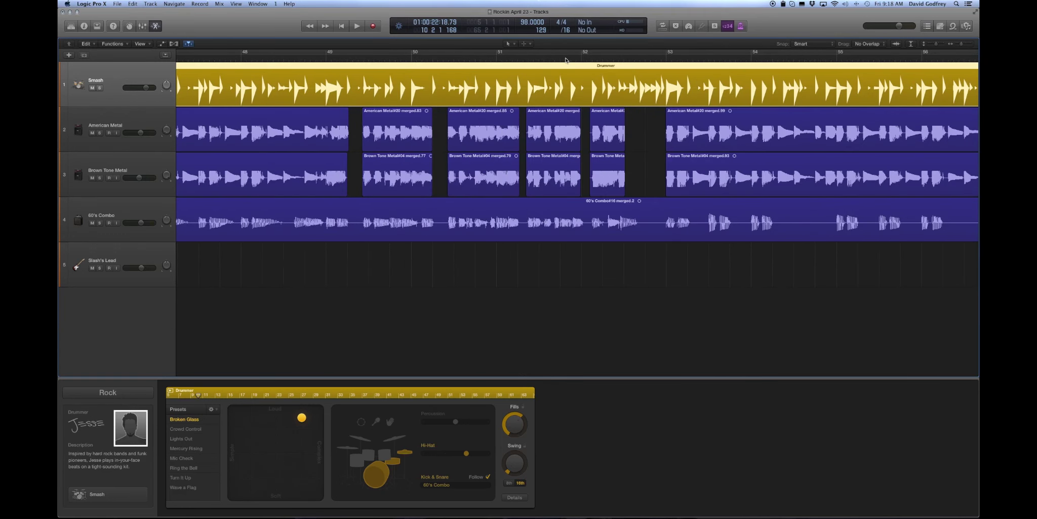
{"action": "left_click", "coordinate": [559, 60]}
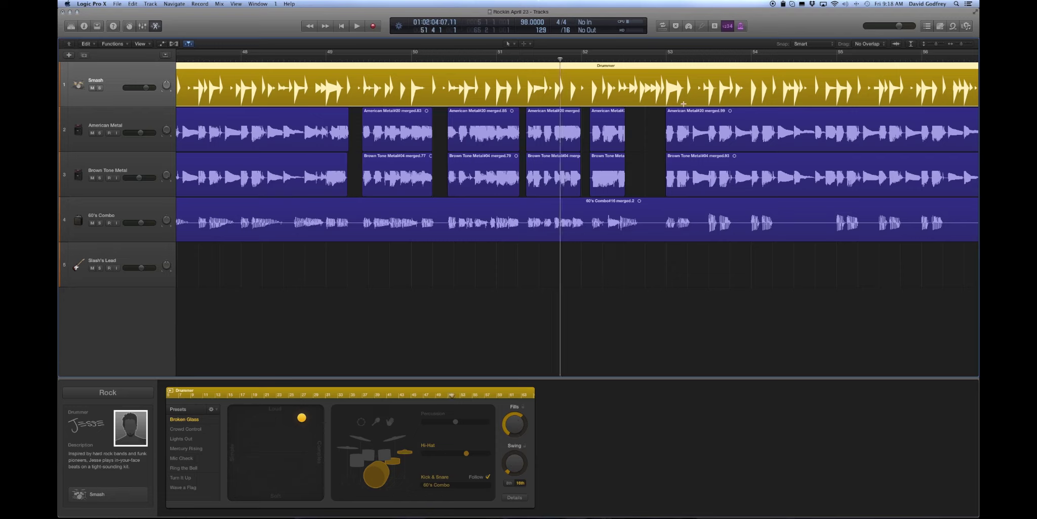
{"action": "left_click", "coordinate": [524, 60]}
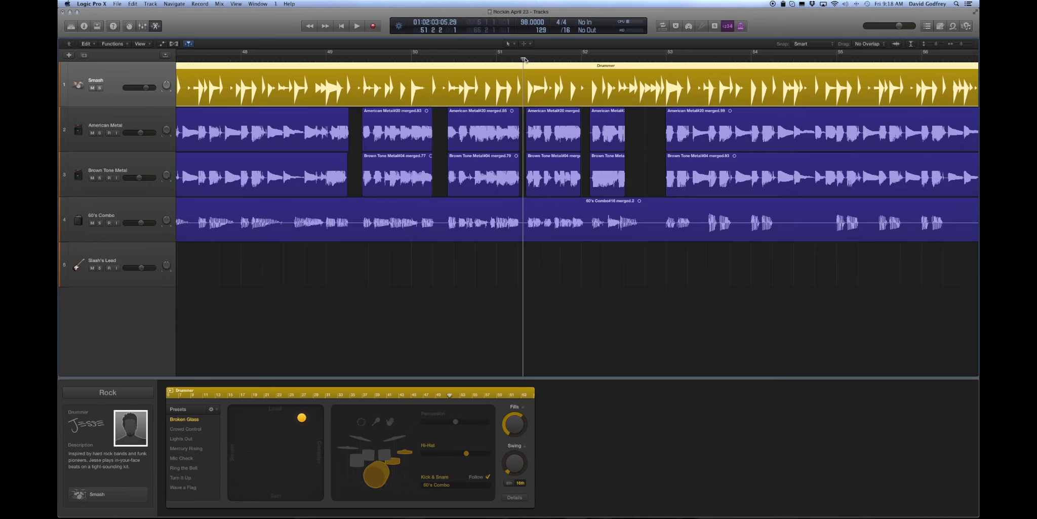
{"action": "key", "text": "space"}
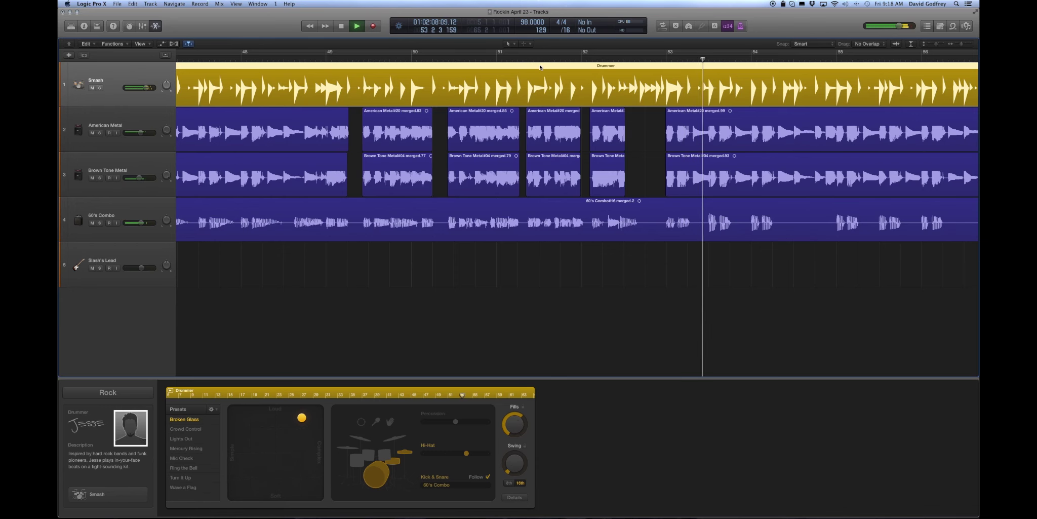
{"action": "key", "text": "super+Left"}
{"action": "key", "text": "super+Left"}
{"action": "key", "text": "super+Left"}
{"action": "key", "text": "super+Left"}
{"action": "key", "text": "space"}
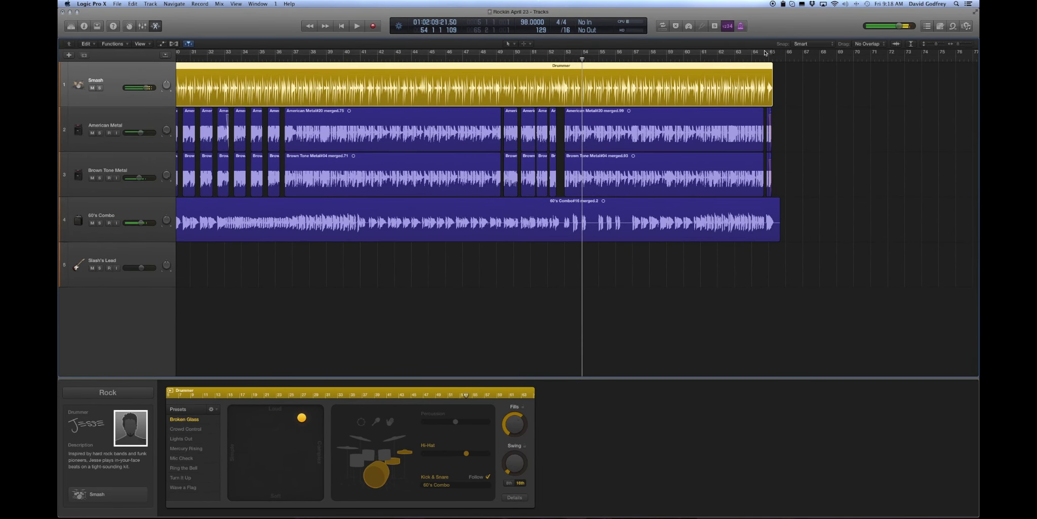
Play the song's ending from bar 64 and stop after the last guitar hits in bar 65.
{"action": "left_click", "coordinate": [756, 60]}
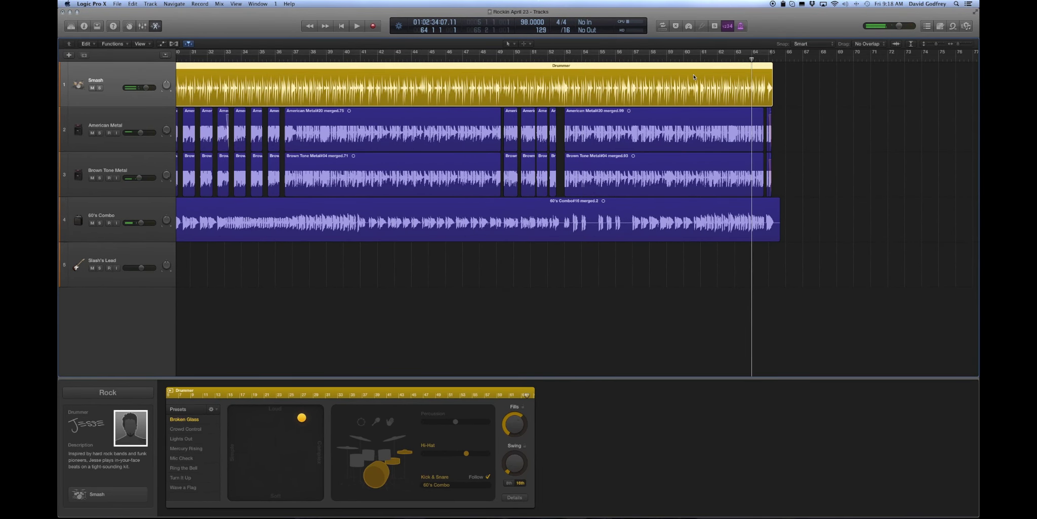
{"action": "key", "text": "space"}
{"action": "key", "text": "super+Right"}
{"action": "key", "text": "super+Right"}
{"action": "key", "text": "super+Right"}
{"action": "key", "text": "super+Right"}
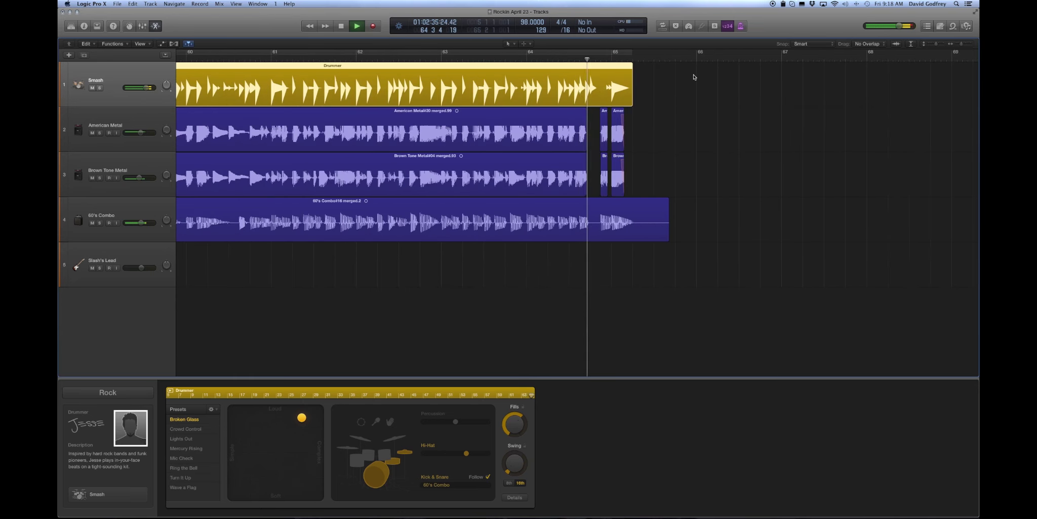
{"action": "scroll", "coordinate": [702, 126], "scroll_direction": "right", "scroll_amount": 1}
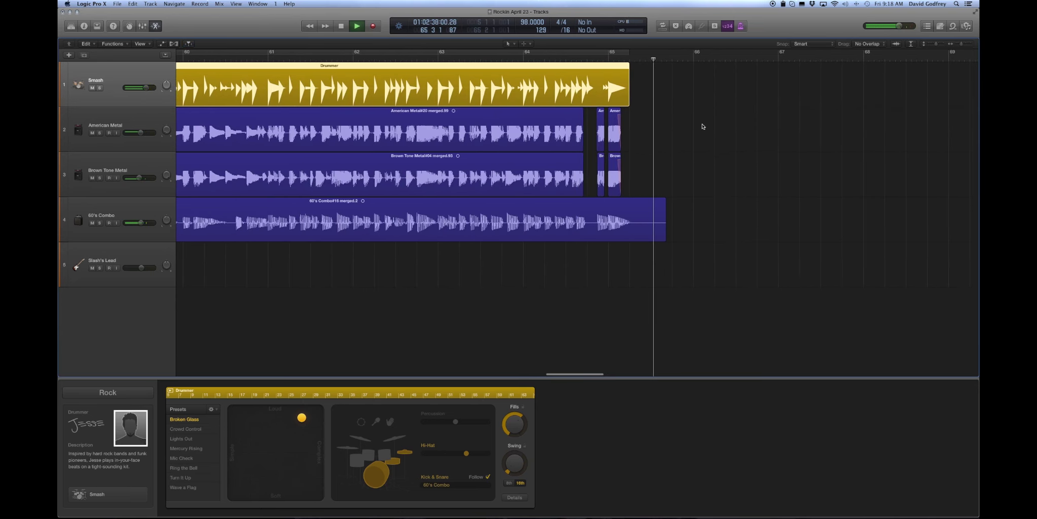
{"action": "key", "text": "space"}
Convert the Drummer region on the Smash track to a MIDI region.
{"action": "key", "text": "super+Left"}
{"action": "key", "text": "super+Left"}
{"action": "key", "text": "super+Left"}
{"action": "key", "text": "super+Left"}
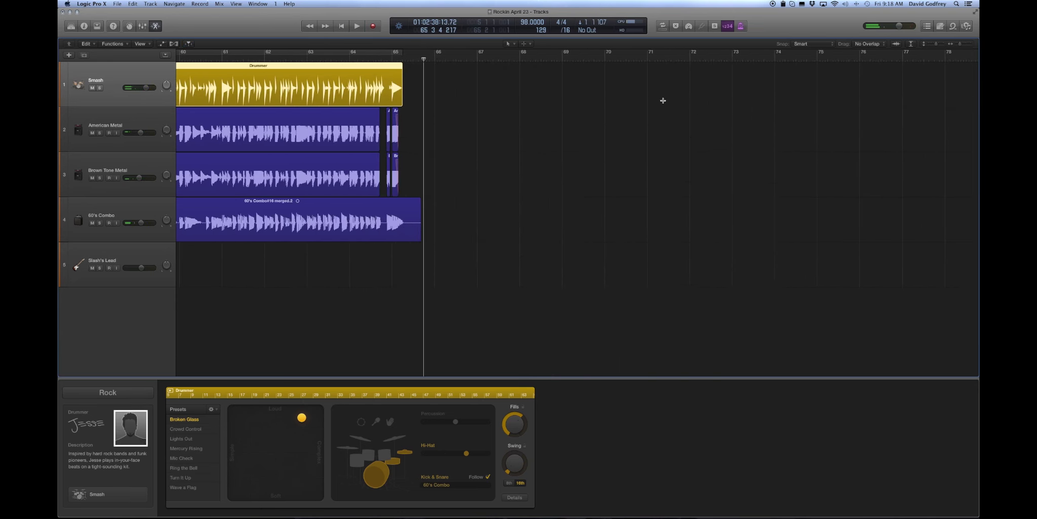
{"action": "key", "text": "super+Left"}
{"action": "key", "text": "super+Left"}
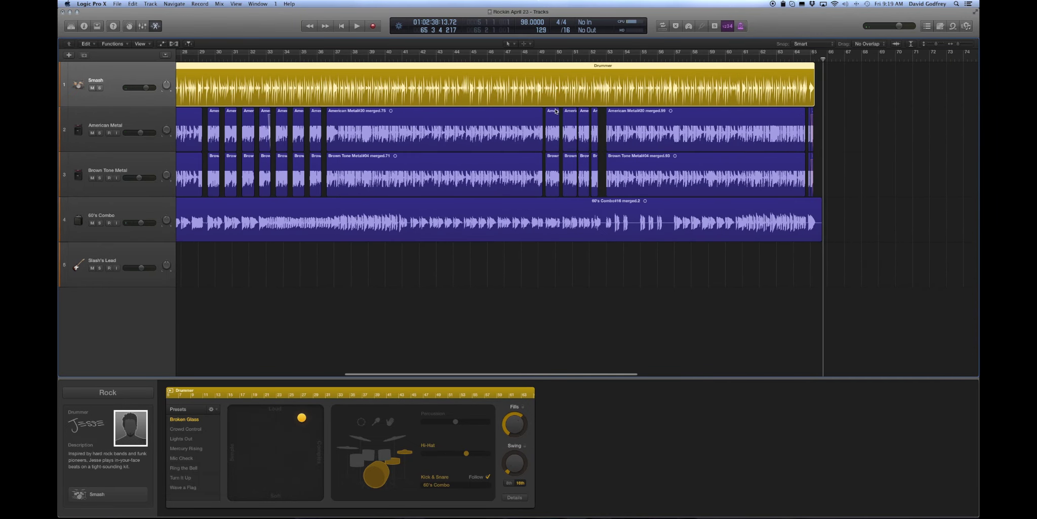
{"action": "key", "text": "super+Left"}
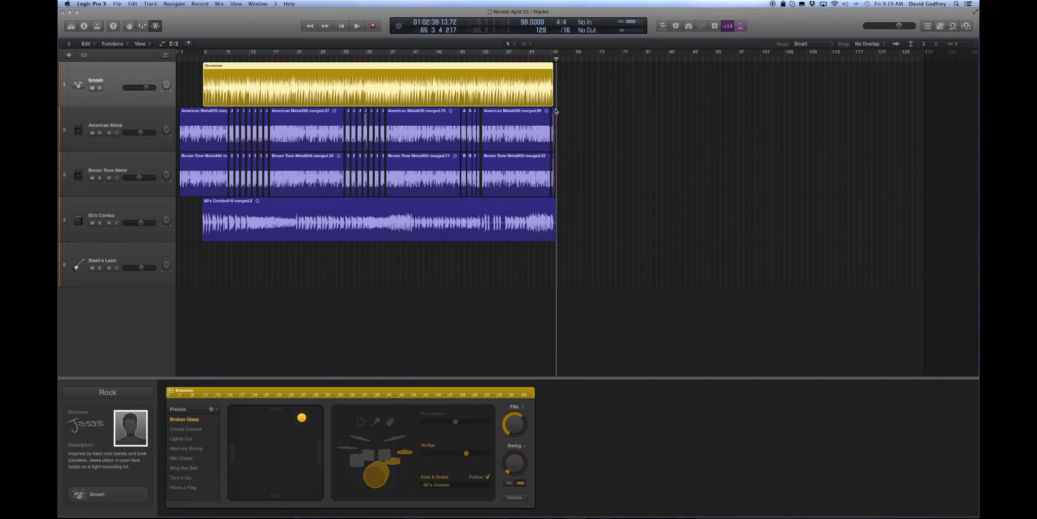
{"action": "key", "text": "super+Right"}
{"action": "key", "text": "super+Right"}
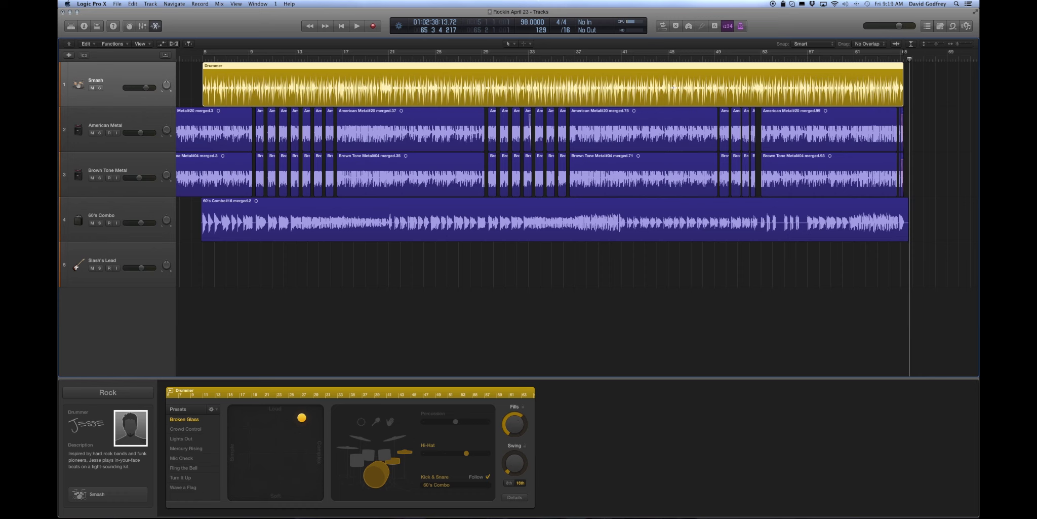
{"action": "right_click", "coordinate": [701, 71]}
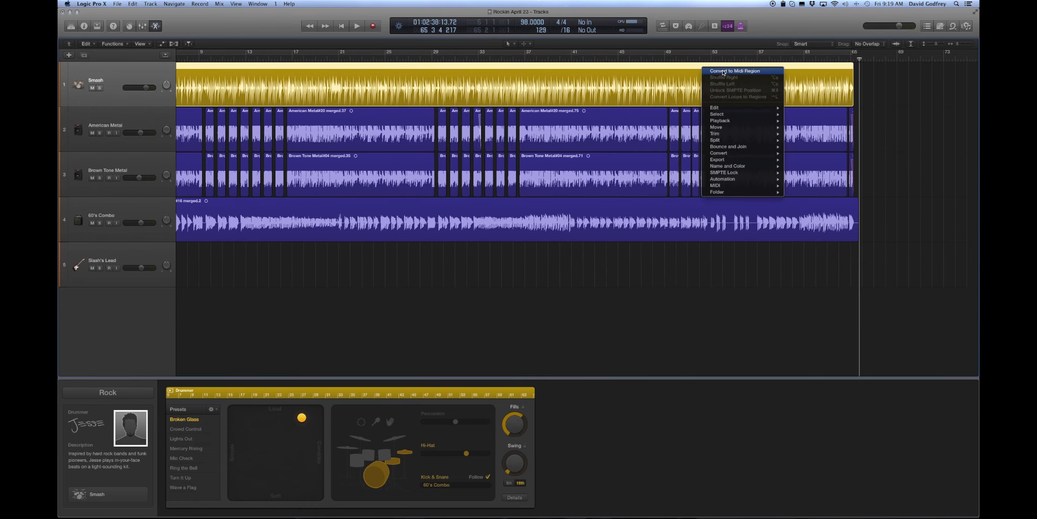
{"action": "left_click", "coordinate": [723, 73]}
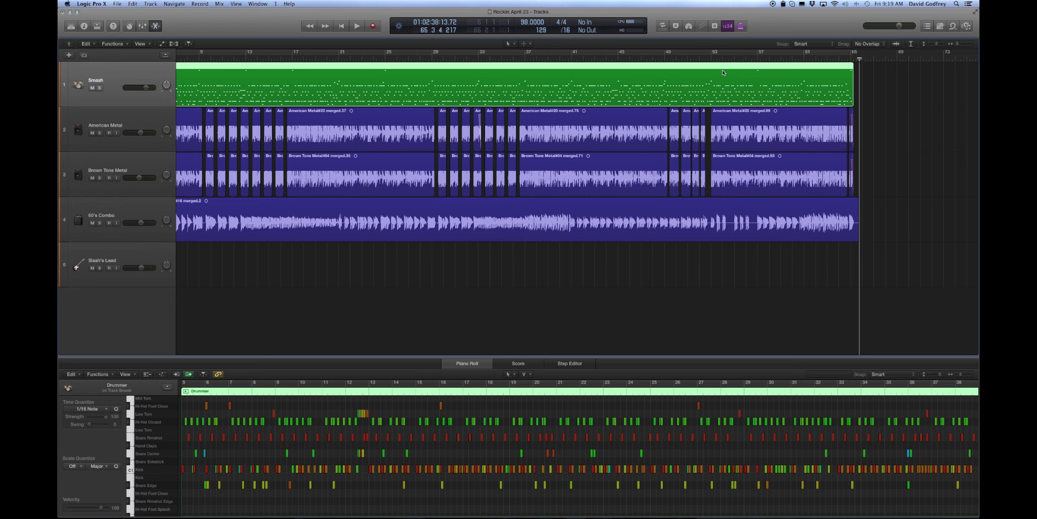
Show the end of the drum region in the Piano Roll and play its last bar into bar 65.
{"action": "scroll", "coordinate": [723, 73], "scroll_direction": "right", "scroll_amount": 3}
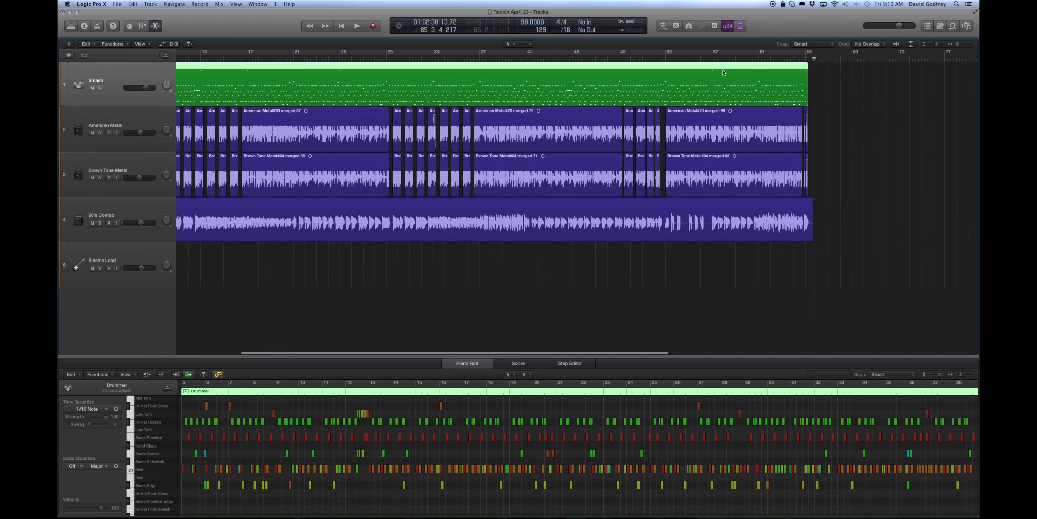
{"action": "left_click", "coordinate": [801, 59]}
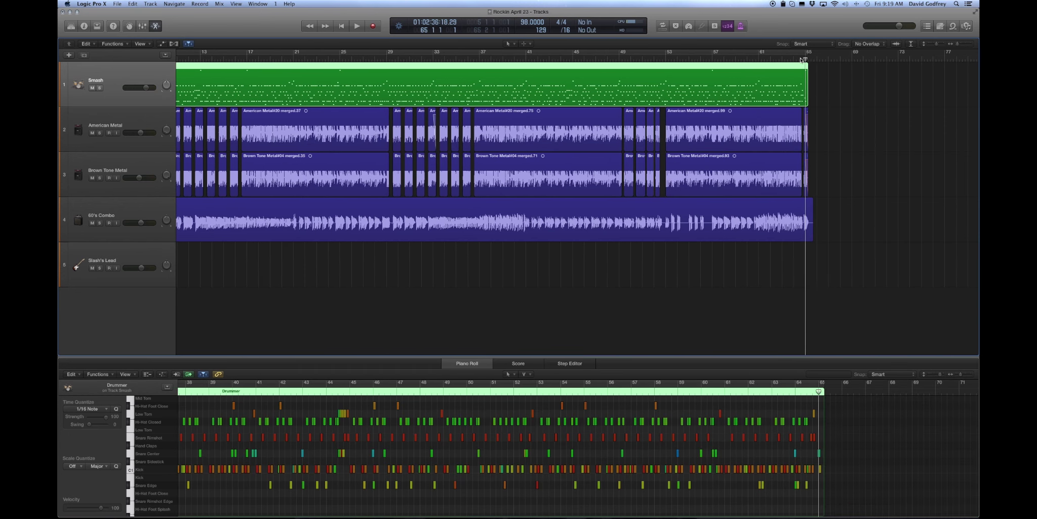
{"action": "left_click", "coordinate": [836, 394]}
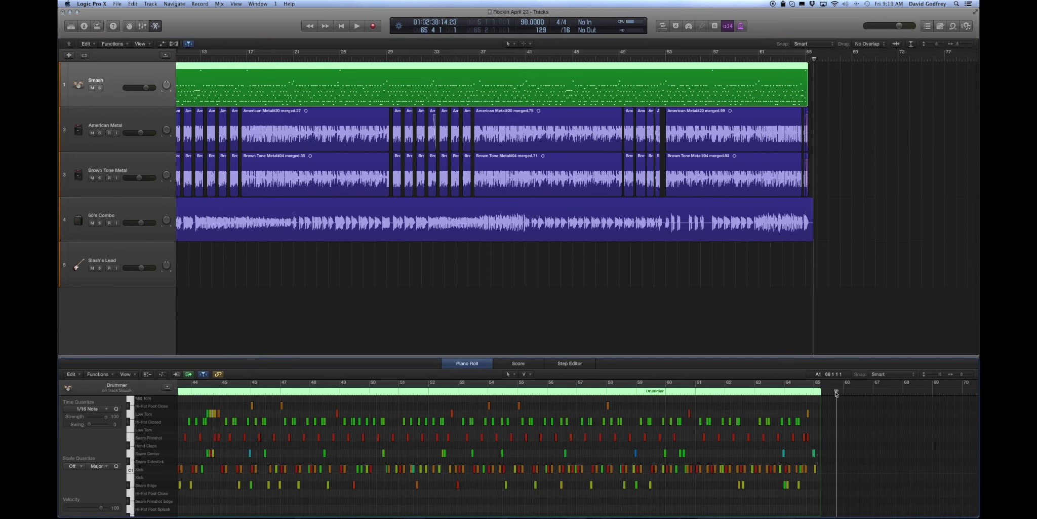
{"action": "scroll", "coordinate": [832, 393], "scroll_direction": "up", "scroll_amount": 3}
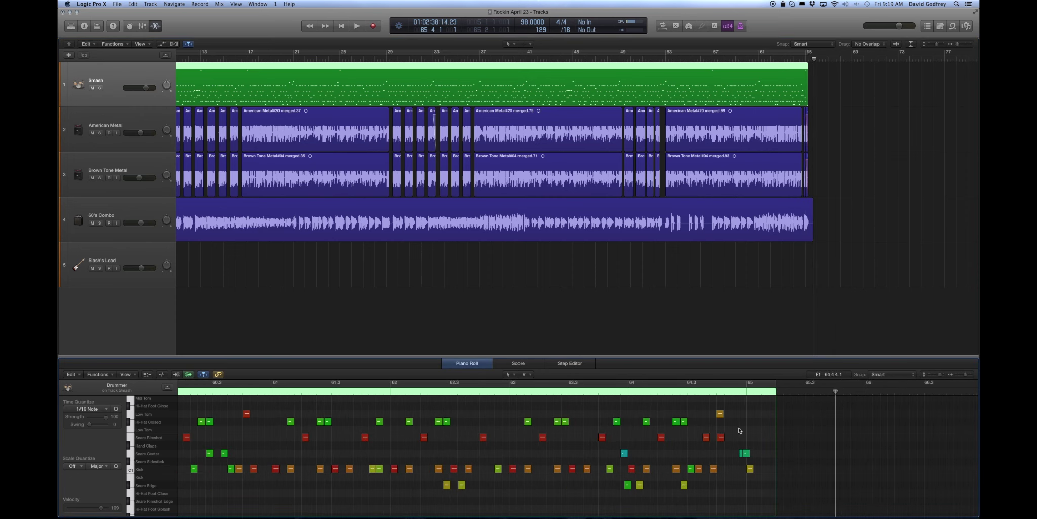
{"action": "left_click", "coordinate": [684, 393]}
{"action": "key", "text": "space"}
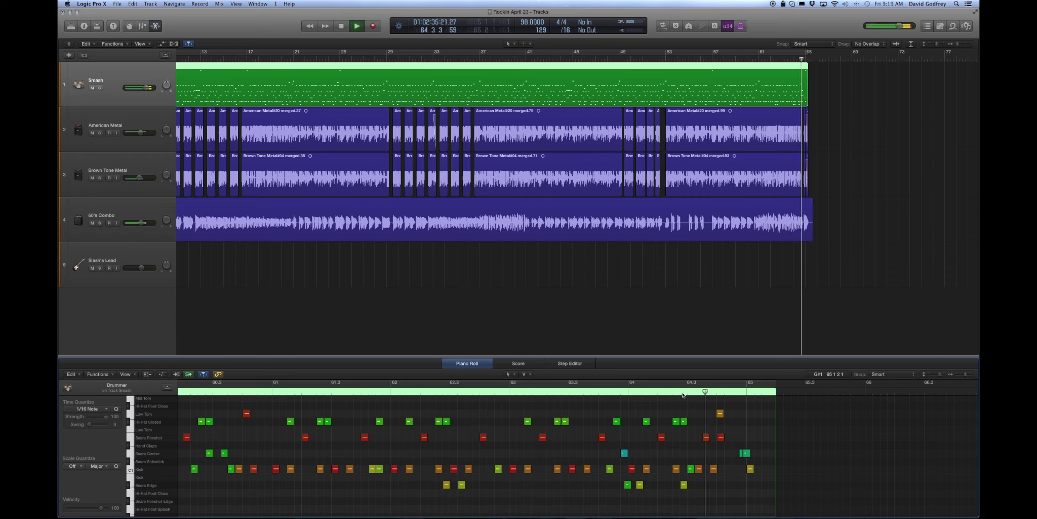
{"action": "key", "text": "space"}
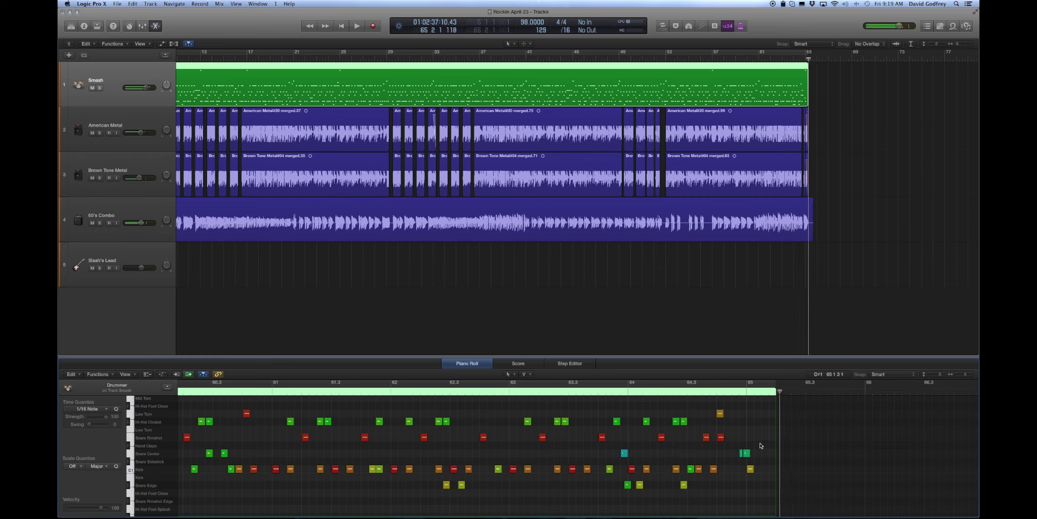
Delete the Snare Center notes just before bar 65 and move the Crash Right note at bar 65 down to Hi-Hat Foot Close.
{"action": "left_click_drag", "start_coordinate": [760, 441], "coordinate": [728, 463]}
{"action": "scroll", "coordinate": [754, 455], "scroll_direction": "up", "scroll_amount": 10}
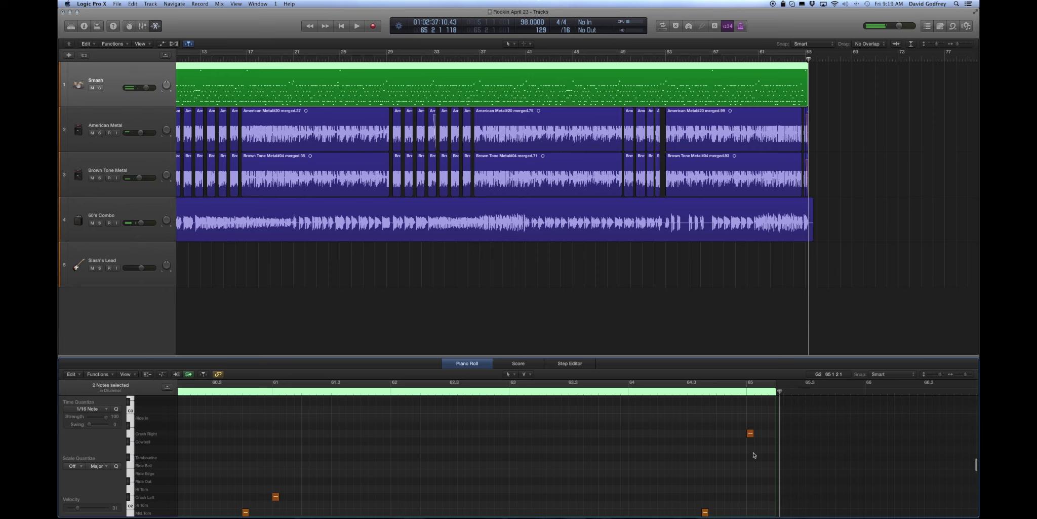
{"action": "left_click_drag", "start_coordinate": [751, 432], "coordinate": [756, 484]}
{"action": "scroll", "coordinate": [757, 471], "scroll_direction": "down", "scroll_amount": 12}
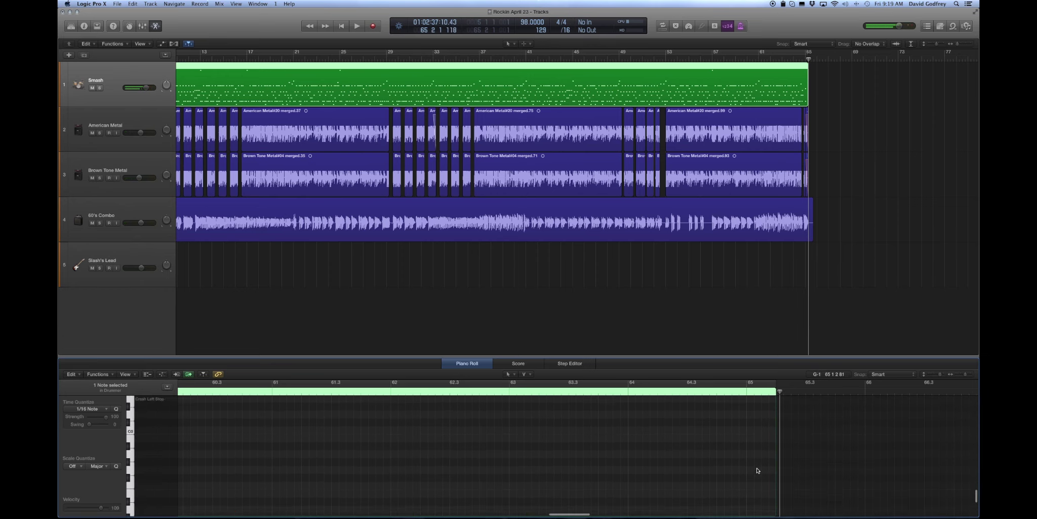
{"action": "scroll", "coordinate": [759, 470], "scroll_direction": "up", "scroll_amount": 5}
{"action": "scroll", "coordinate": [759, 470], "scroll_direction": "up", "scroll_amount": 4}
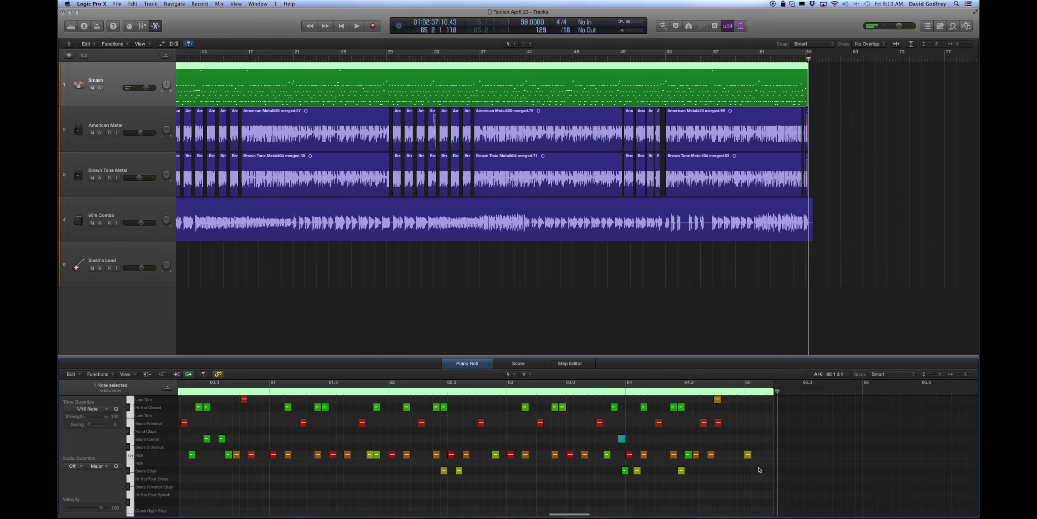
Copy the Hi-Hat Foot Close and Kick notes at bar 65 slightly earlier, and play the ending from bar 63 beat 4.
{"action": "left_click_drag", "start_coordinate": [761, 413], "coordinate": [732, 484]}
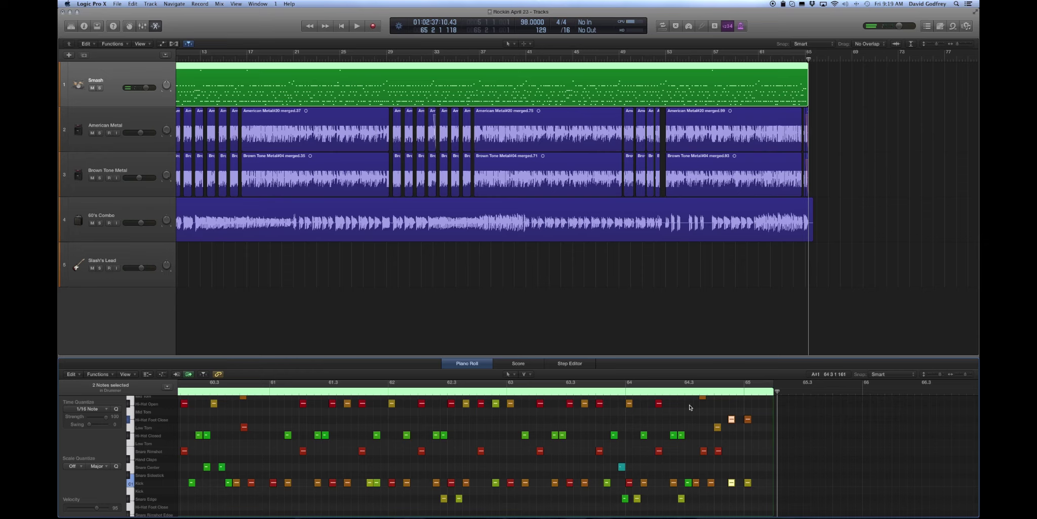
{"action": "left_click", "coordinate": [610, 393]}
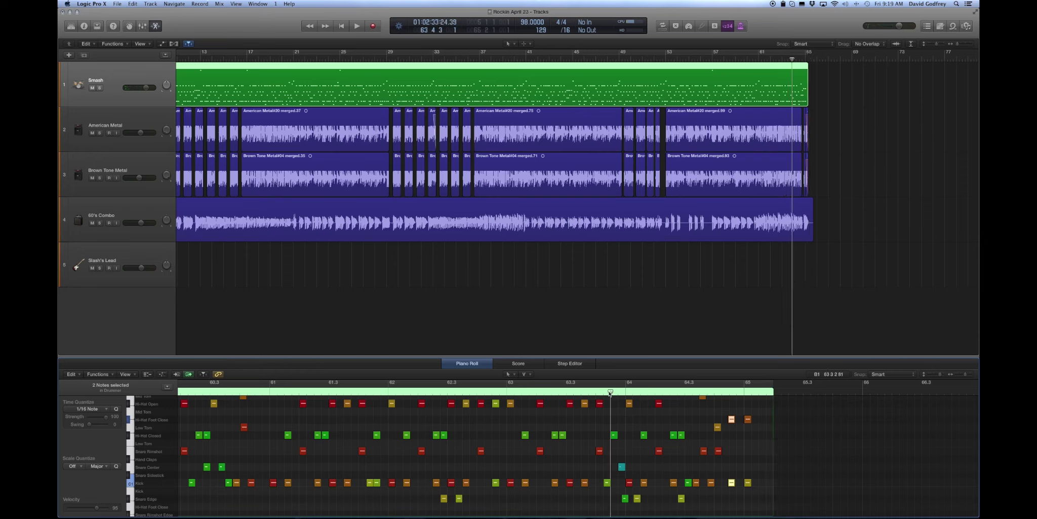
{"action": "key", "text": "space"}
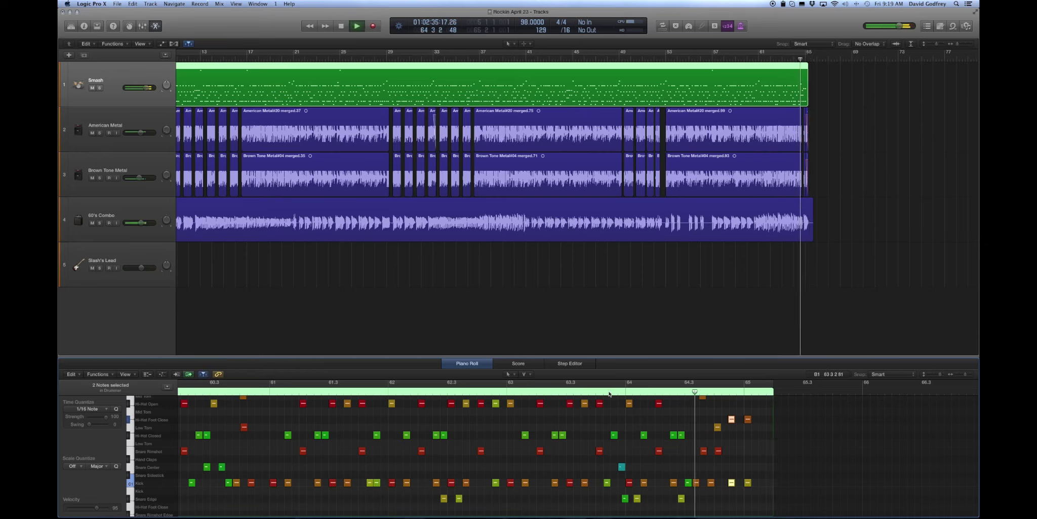
{"action": "key", "text": "space"}
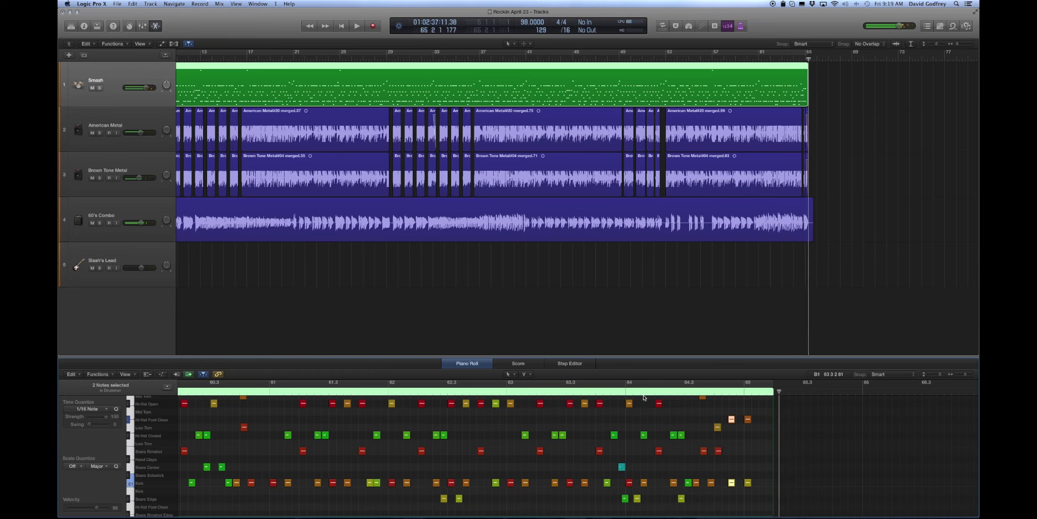
Copy the last two Hi-Hat Foot Close notes down to the Snare Rimshot row and play the ending from bar 64 beat 3.
{"action": "left_click", "coordinate": [752, 419]}
{"action": "left_click", "coordinate": [732, 420], "text": "shift"}
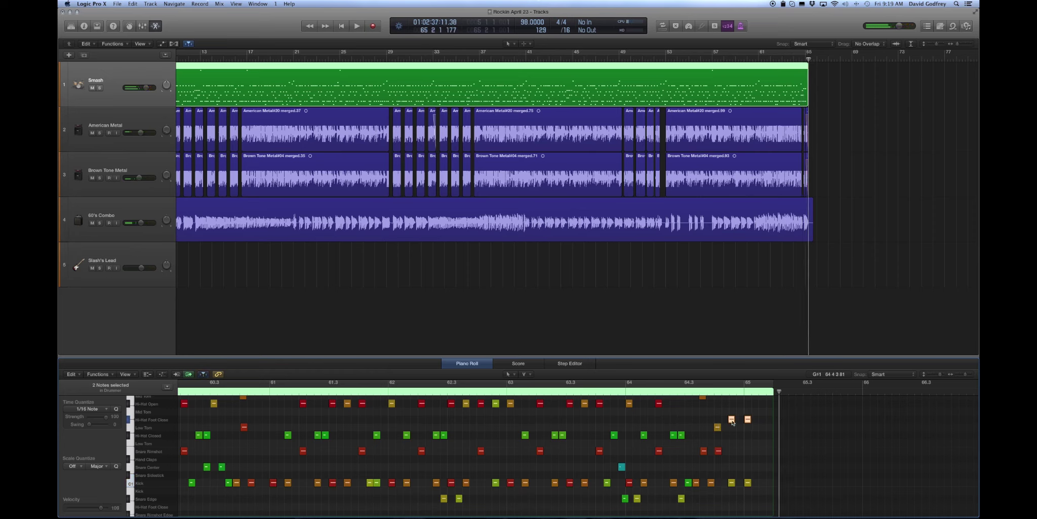
{"action": "left_click_drag", "start_coordinate": [733, 429], "coordinate": [731, 452]}
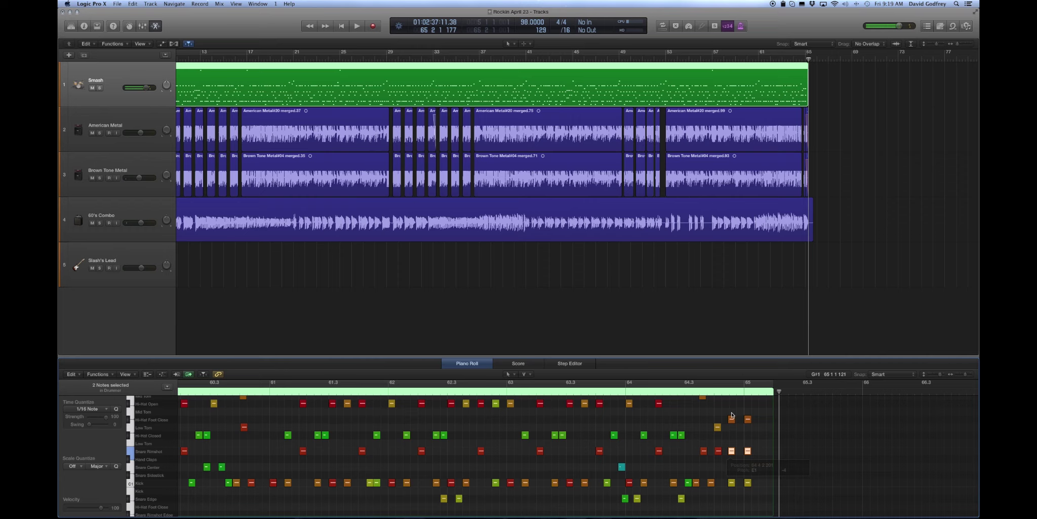
{"action": "key", "text": "space"}
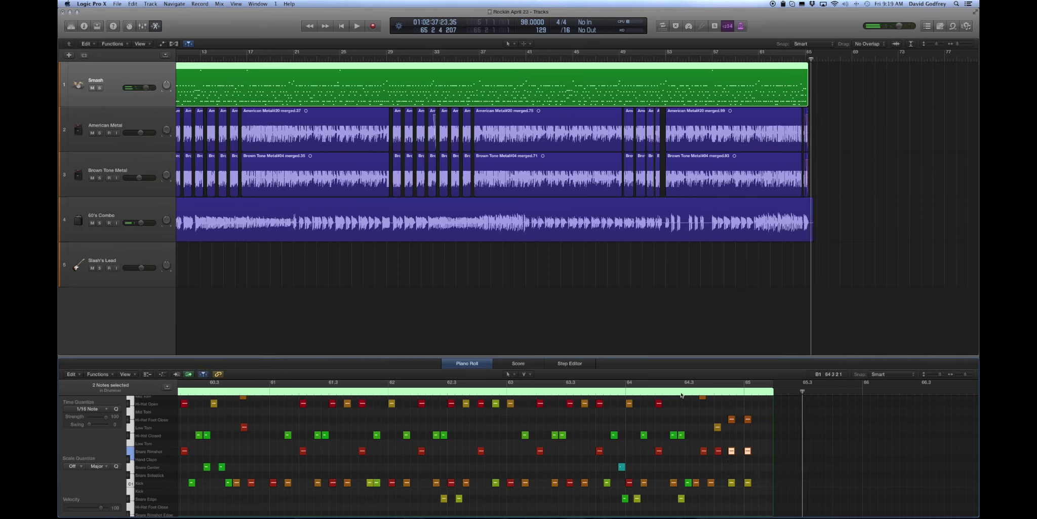
{"action": "left_click", "coordinate": [683, 395]}
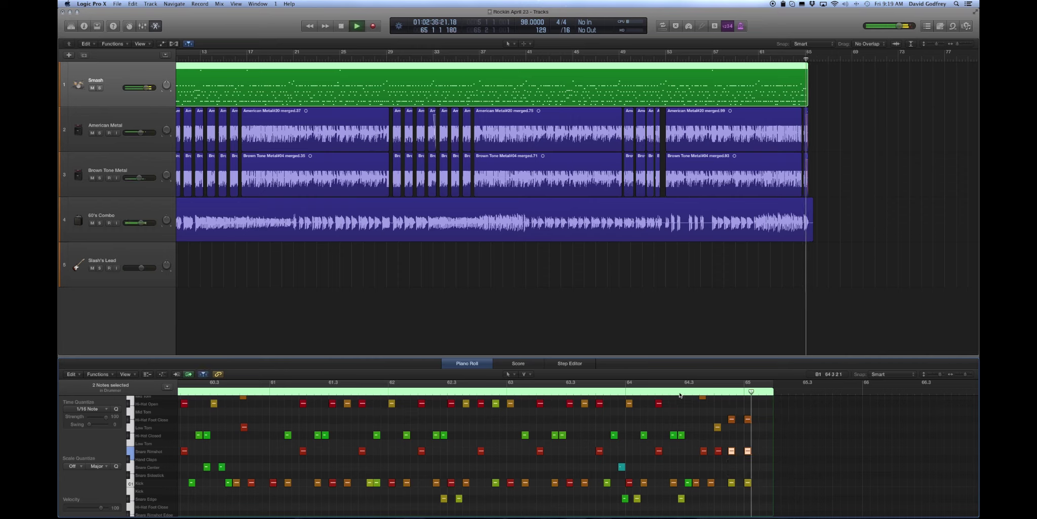
{"action": "key", "text": "space"}
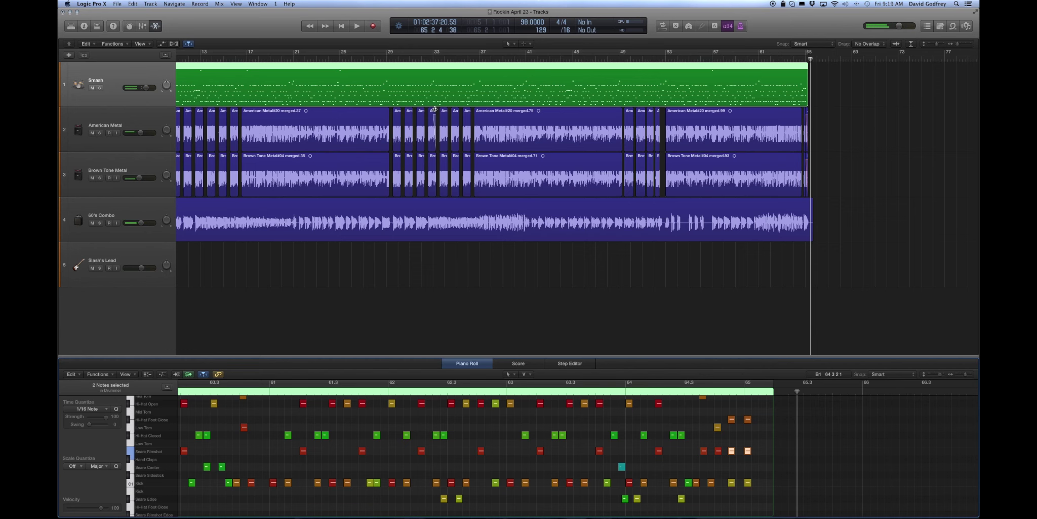
Split the drum region on the Smash track at bar 9.
{"action": "scroll", "coordinate": [435, 109], "scroll_direction": "left", "scroll_amount": 6}
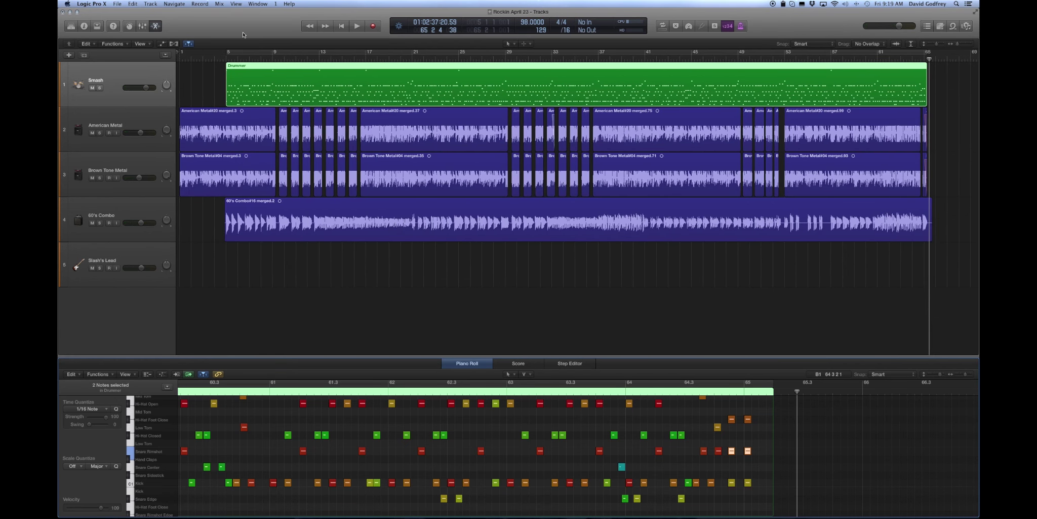
{"action": "scroll", "coordinate": [355, 59], "scroll_direction": "right", "scroll_amount": 1}
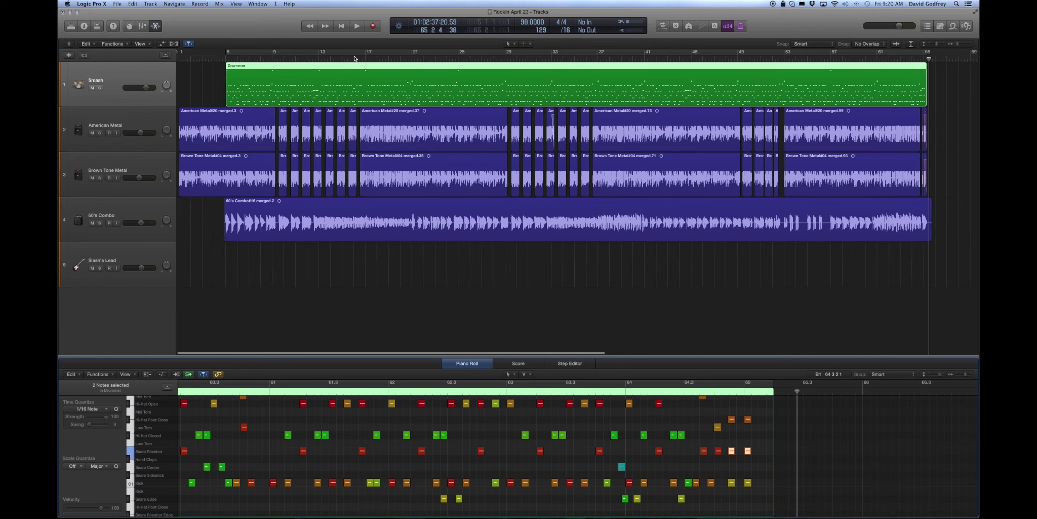
{"action": "left_click", "coordinate": [272, 60]}
{"action": "key", "text": "super+Right"}
{"action": "key", "text": "super+Right"}
{"action": "key", "text": "super+Right"}
{"action": "key", "text": "super+Right"}
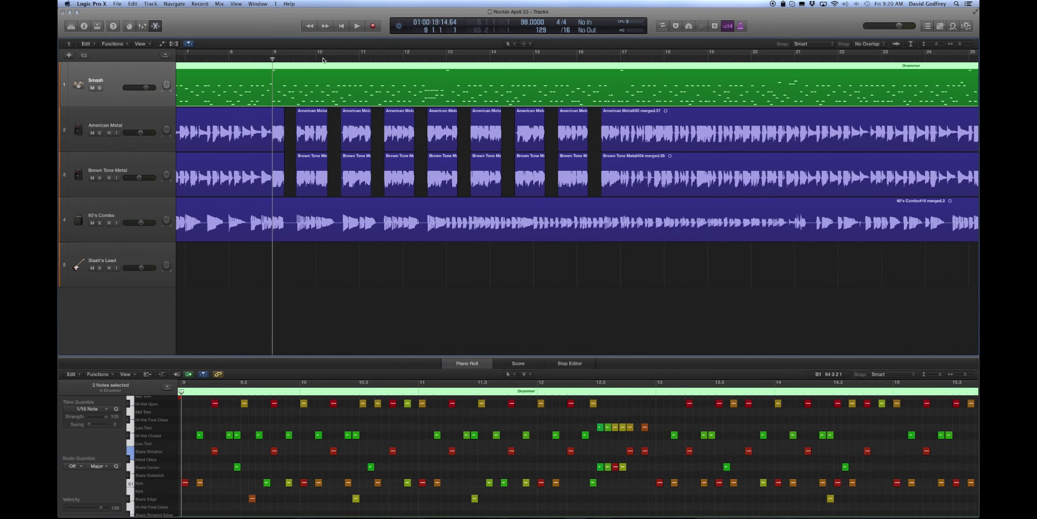
{"action": "key", "text": "super+Right"}
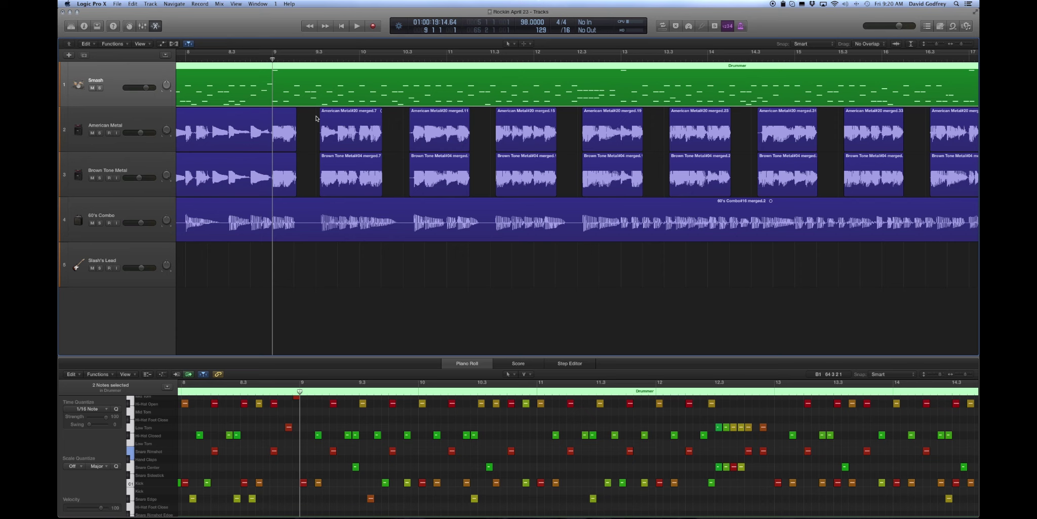
{"action": "key", "text": "super+t"}
Move all Hi-Hat Open notes in the drum region between bars 5 and 9 up to Ride Out.
{"action": "scroll", "coordinate": [316, 118], "scroll_direction": "left", "scroll_amount": 10}
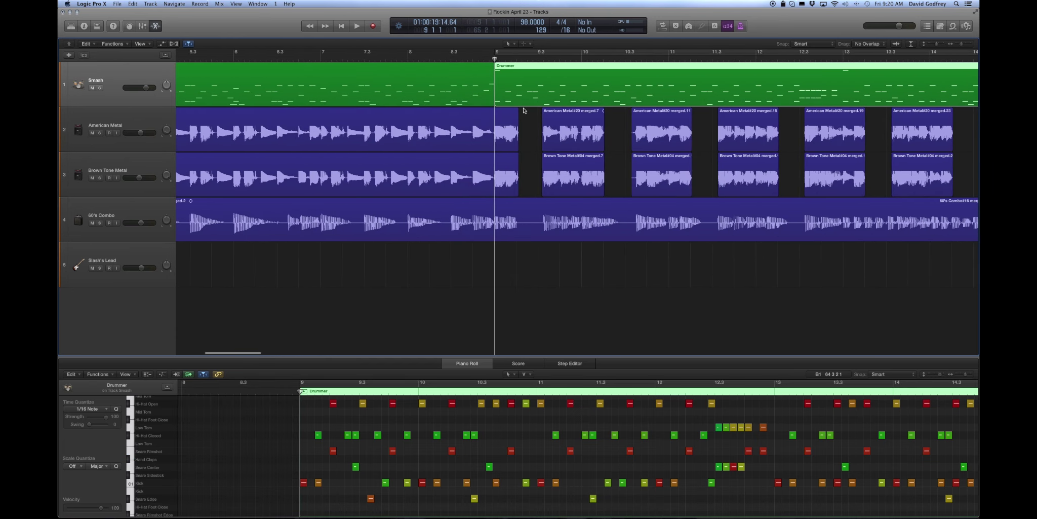
{"action": "scroll", "coordinate": [524, 110], "scroll_direction": "left", "scroll_amount": 6}
{"action": "left_click", "coordinate": [546, 72]}
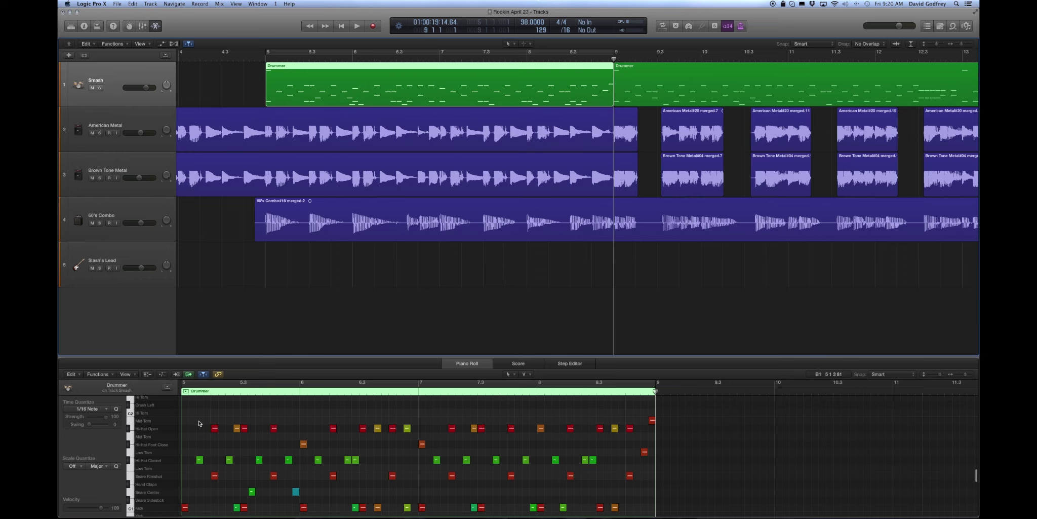
{"action": "left_click_drag", "start_coordinate": [196, 424], "coordinate": [633, 430]}
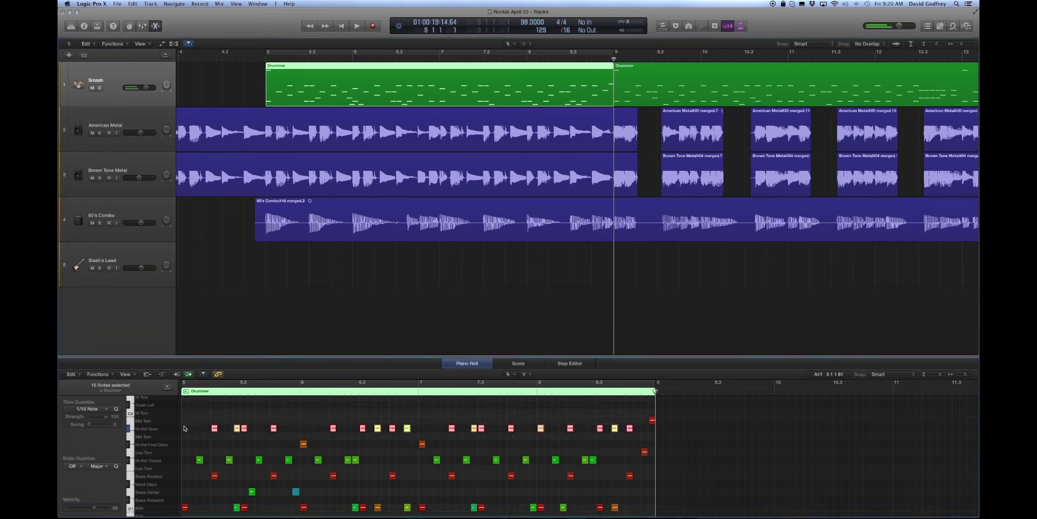
{"action": "scroll", "coordinate": [185, 431], "scroll_direction": "up", "scroll_amount": 4}
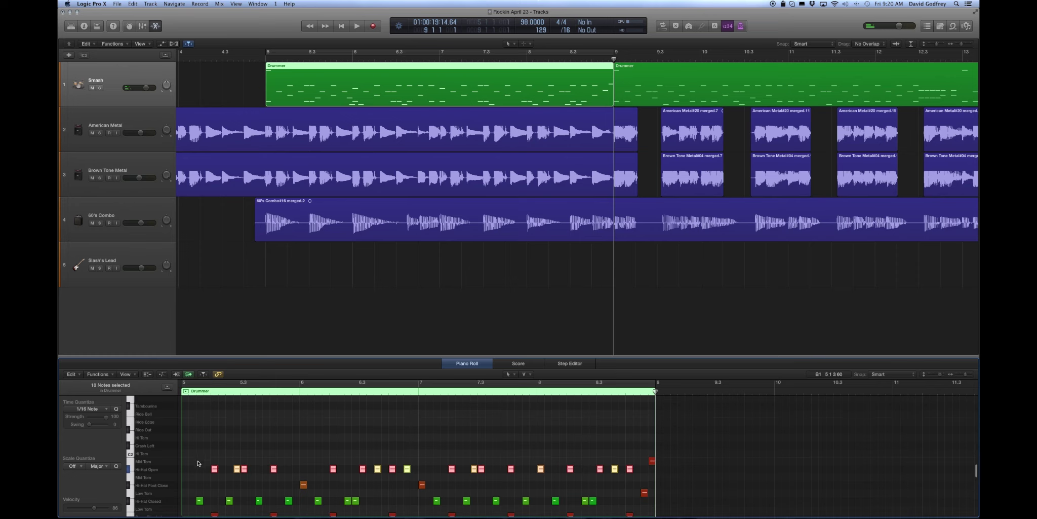
{"action": "left_click_drag", "start_coordinate": [214, 468], "coordinate": [212, 433]}
{"action": "scroll", "coordinate": [327, 472], "scroll_direction": "down", "scroll_amount": 1}
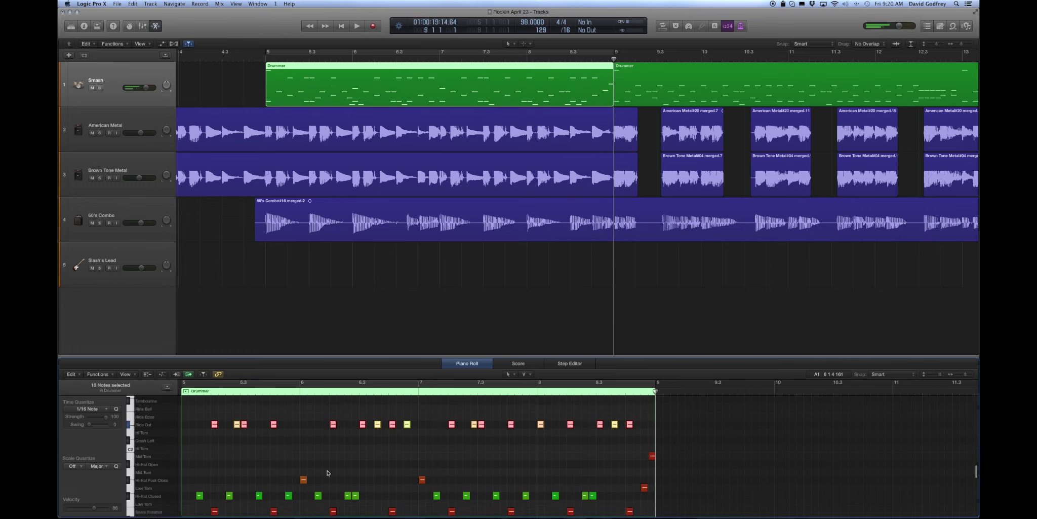
Delete all Hi-Hat Closed notes from the drum region between bars 5 and 9.
{"action": "scroll", "coordinate": [328, 473], "scroll_direction": "down", "scroll_amount": 1}
{"action": "left_click_drag", "start_coordinate": [185, 494], "coordinate": [603, 490]}
{"action": "key", "text": "Delete"}
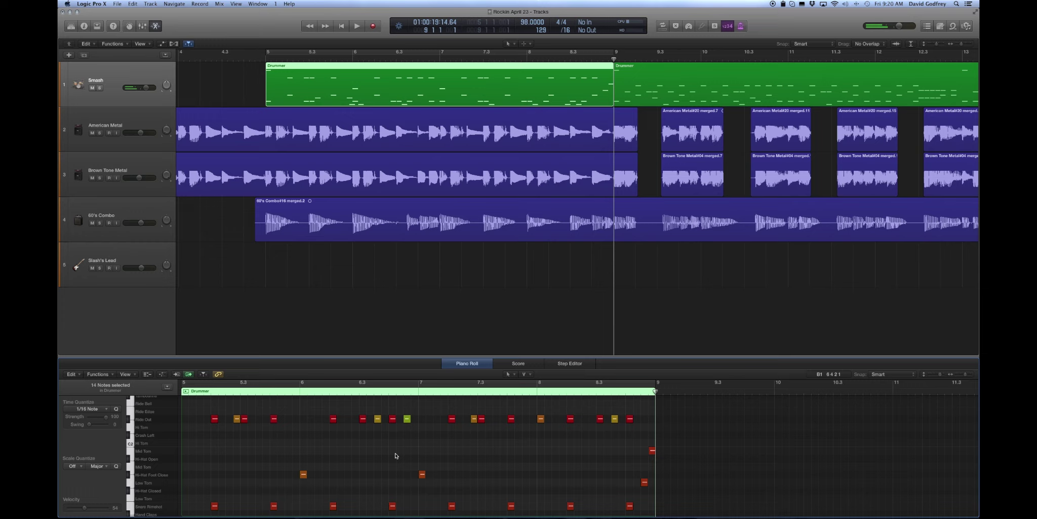
Even out the Ride Out part to quarter notes by deleting off-beat hits and copying hits to the downbeats of bars 6 and 7.
{"action": "left_click", "coordinate": [237, 420]}
{"action": "left_click_drag", "start_coordinate": [237, 426], "coordinate": [304, 424]}
{"action": "left_click", "coordinate": [377, 418]}
{"action": "left_click", "coordinate": [407, 419]}
{"action": "left_click_drag", "start_coordinate": [393, 422], "coordinate": [424, 421]}
{"action": "left_click", "coordinate": [474, 418]}
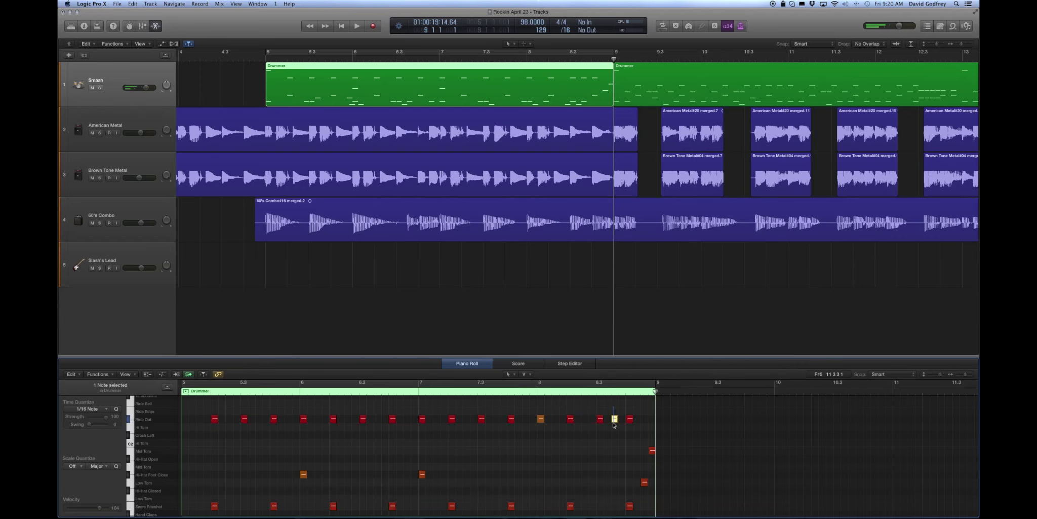
{"action": "key", "text": "Delete"}
Play the intro from just before bar 5 to about bar 10 to check the edited ride part.
{"action": "scroll", "coordinate": [284, 80], "scroll_direction": "right", "scroll_amount": 1}
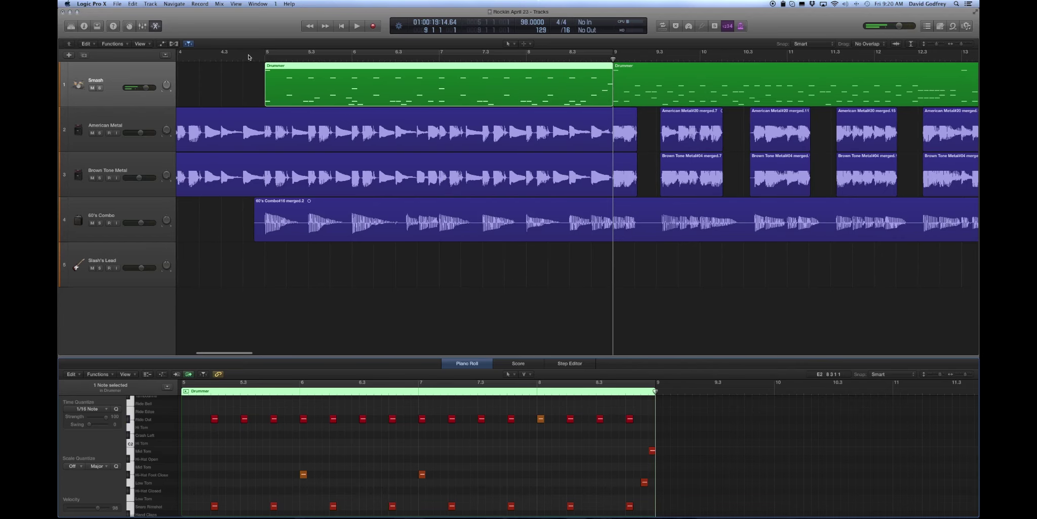
{"action": "left_click", "coordinate": [248, 57]}
{"action": "key", "text": "space"}
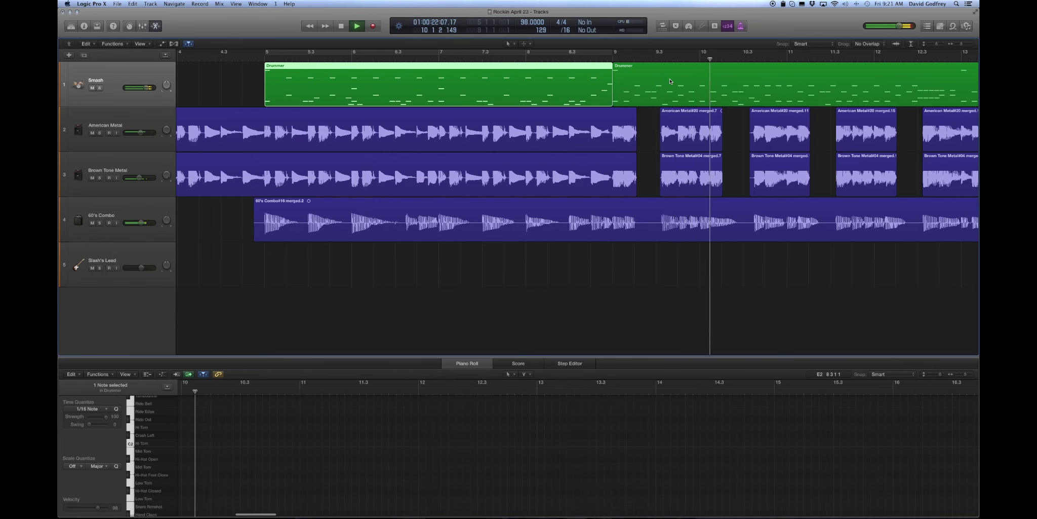
{"action": "key", "text": "space"}
Play the transition from bar 16 beat 4 into bar 17 to find where the next section starts.
{"action": "key", "text": "super+Left"}
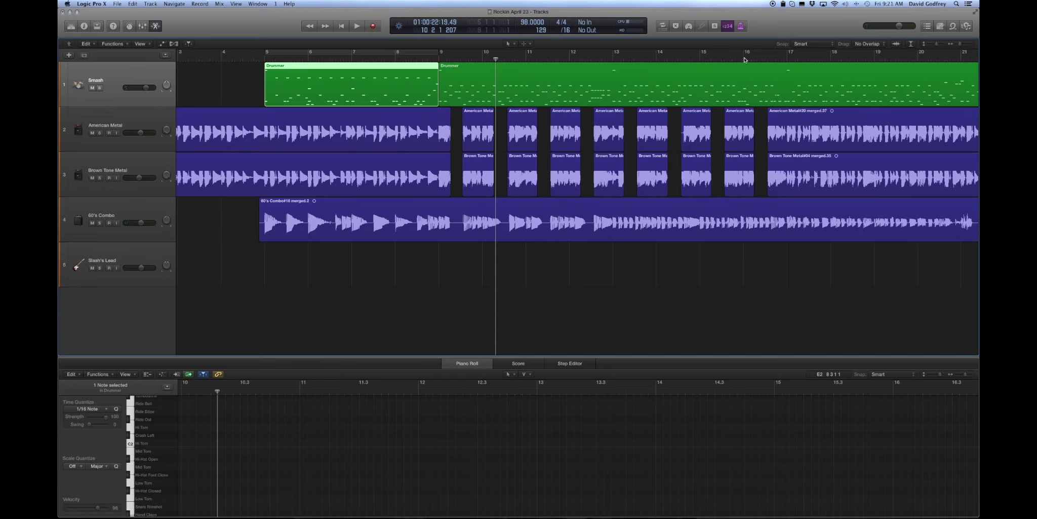
{"action": "left_click", "coordinate": [772, 61]}
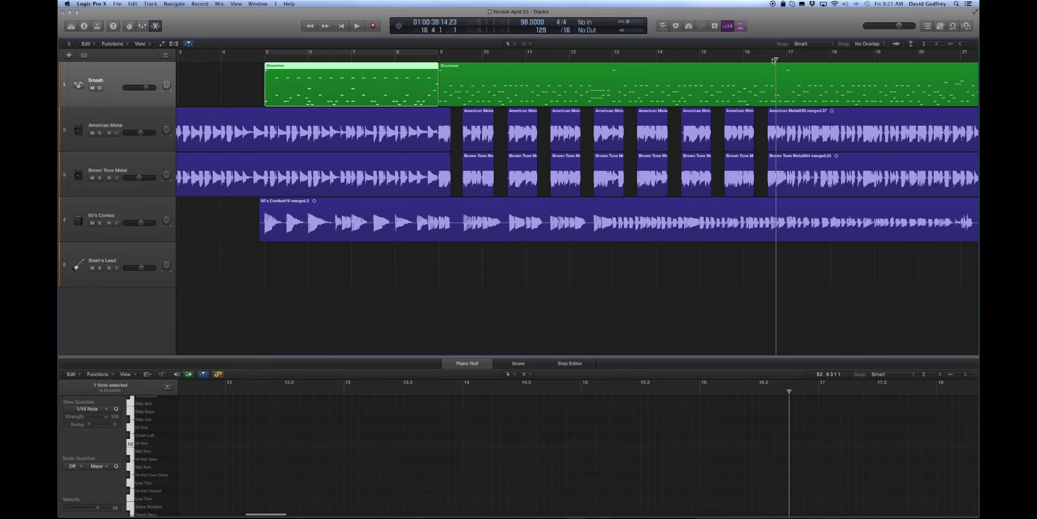
{"action": "key", "text": "space"}
{"action": "key", "text": "space"}
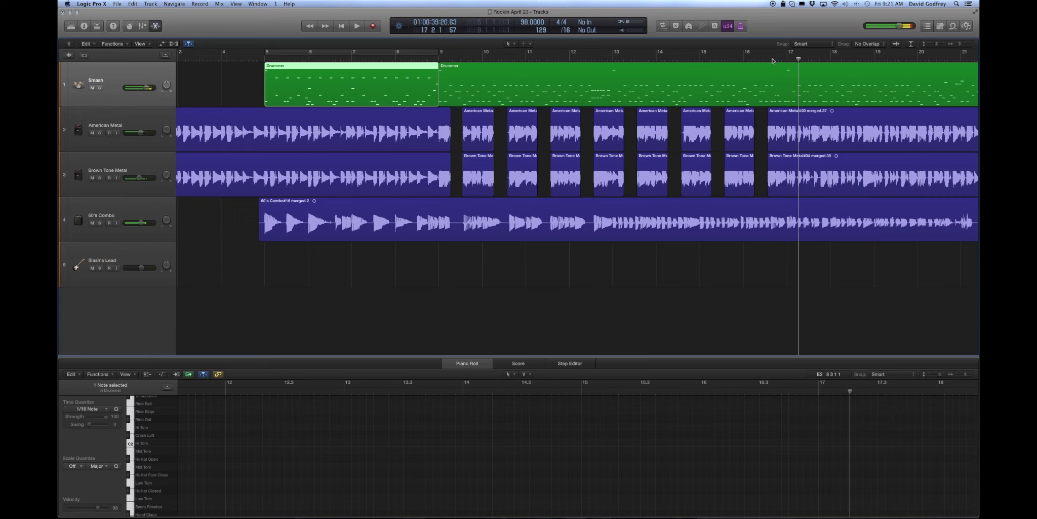
{"action": "key", "text": "ctrl+m"}
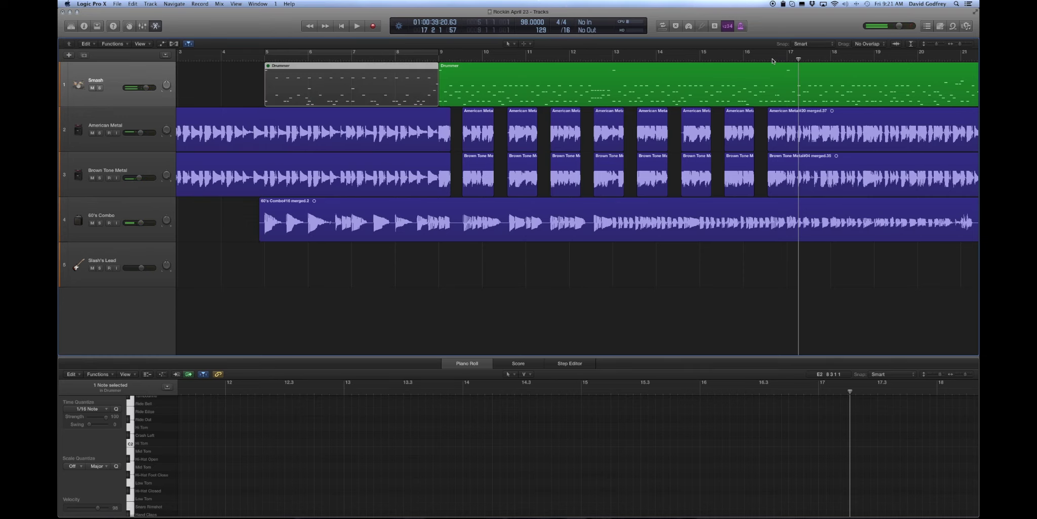
{"action": "scroll", "coordinate": [542, 95], "scroll_direction": "right", "scroll_amount": 1}
{"action": "key", "text": "ctrl+m"}
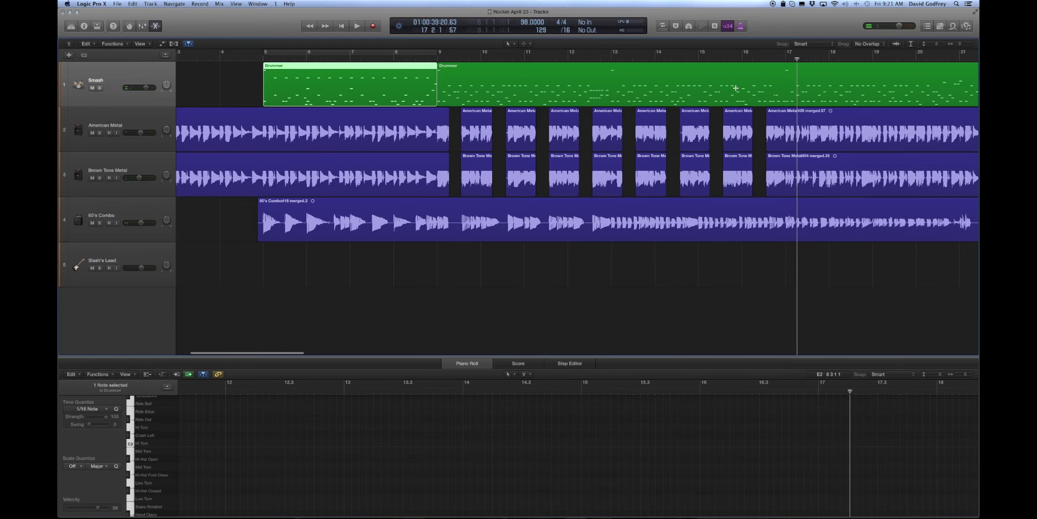
Split the drum region on the Smash track at bar 17.
{"action": "key", "text": "comma"}
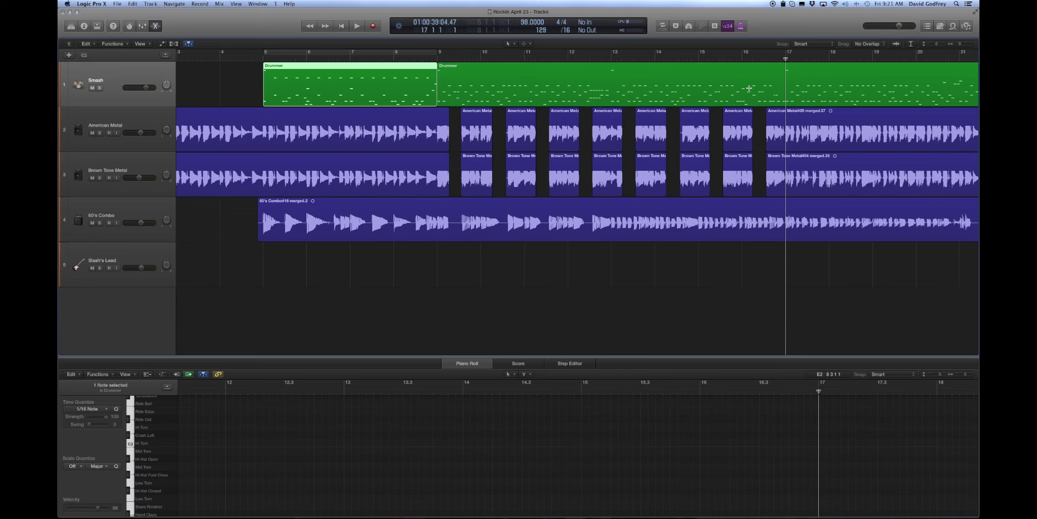
{"action": "left_click", "coordinate": [783, 75]}
{"action": "key", "text": "super+t"}
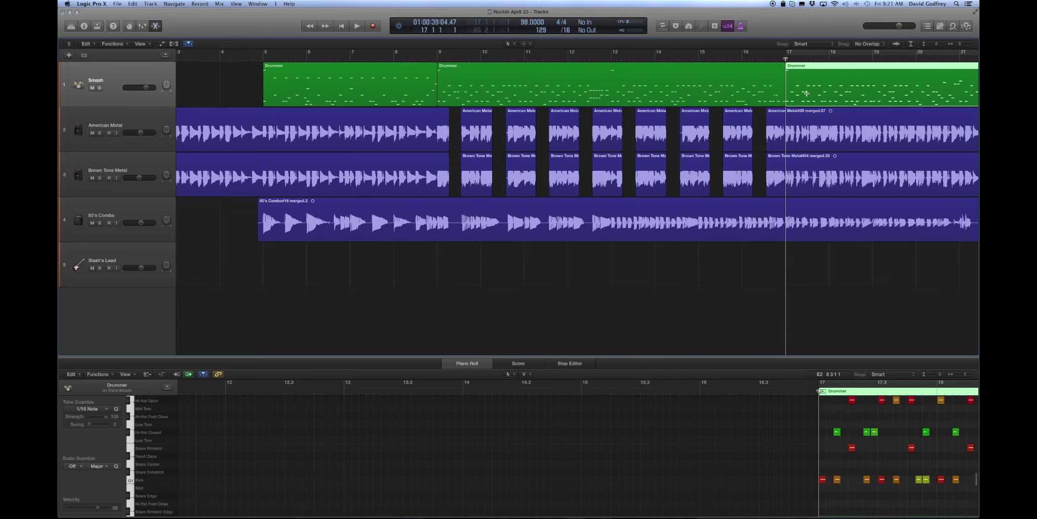
Split the drum region on the Smash track at bar 21.
{"action": "scroll", "coordinate": [806, 92], "scroll_direction": "right", "scroll_amount": 10}
{"action": "scroll", "coordinate": [810, 86], "scroll_direction": "right", "scroll_amount": 3}
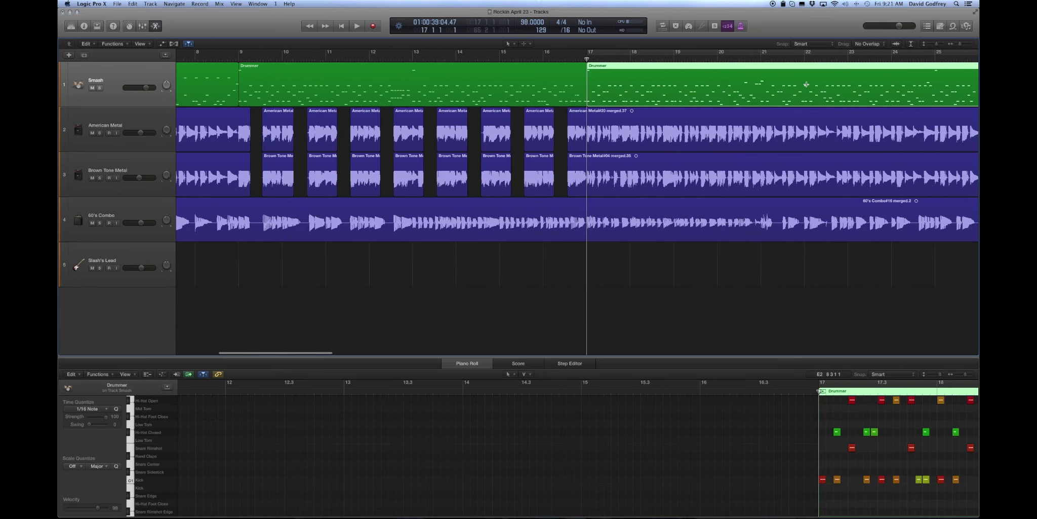
{"action": "left_click", "coordinate": [751, 60]}
{"action": "key", "text": "space"}
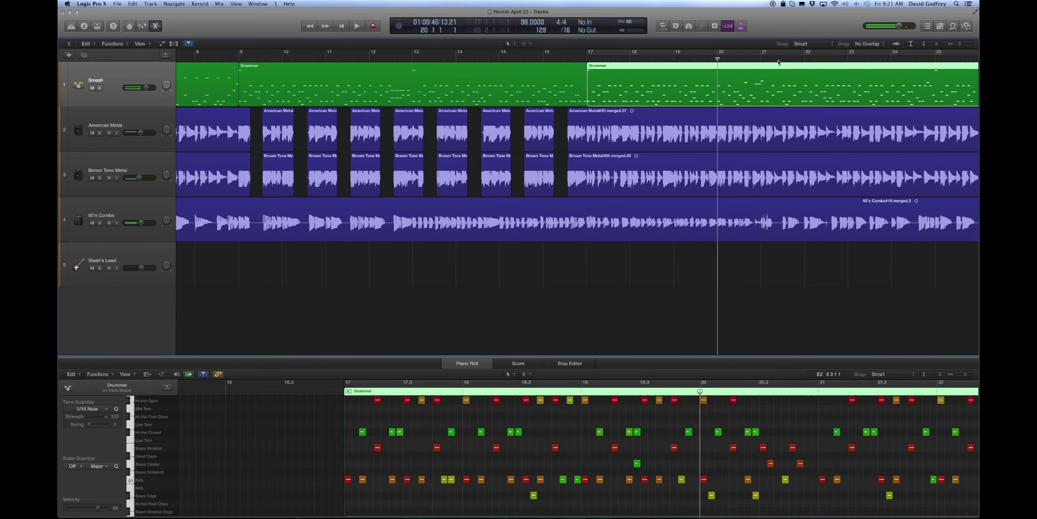
{"action": "scroll", "coordinate": [779, 63], "scroll_direction": "right", "scroll_amount": 4}
{"action": "key", "text": "."}
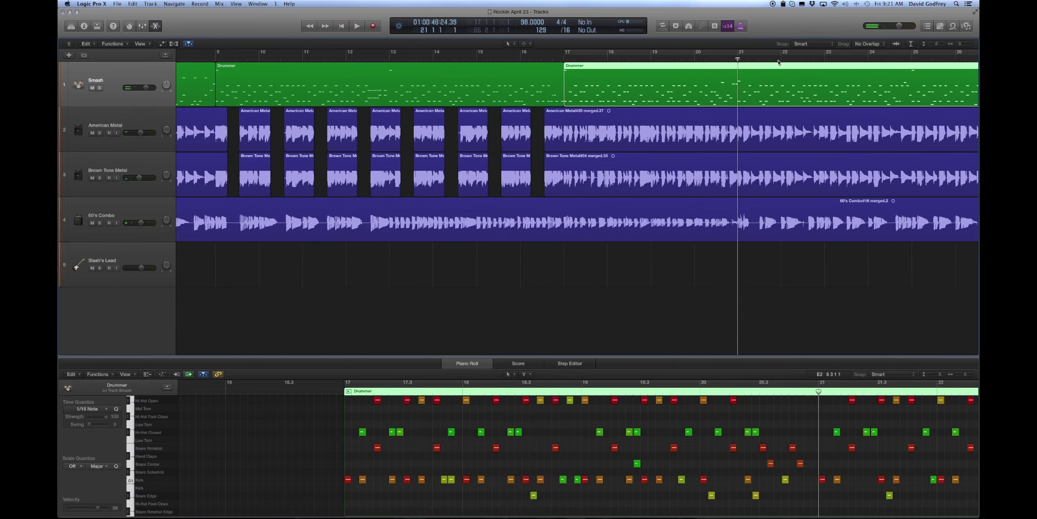
{"action": "key", "text": "super+t"}
Move all Hi-Hat Open notes in the drum region from bar 17 to bar 21 to Ride Bell.
{"action": "left_click", "coordinate": [666, 72]}
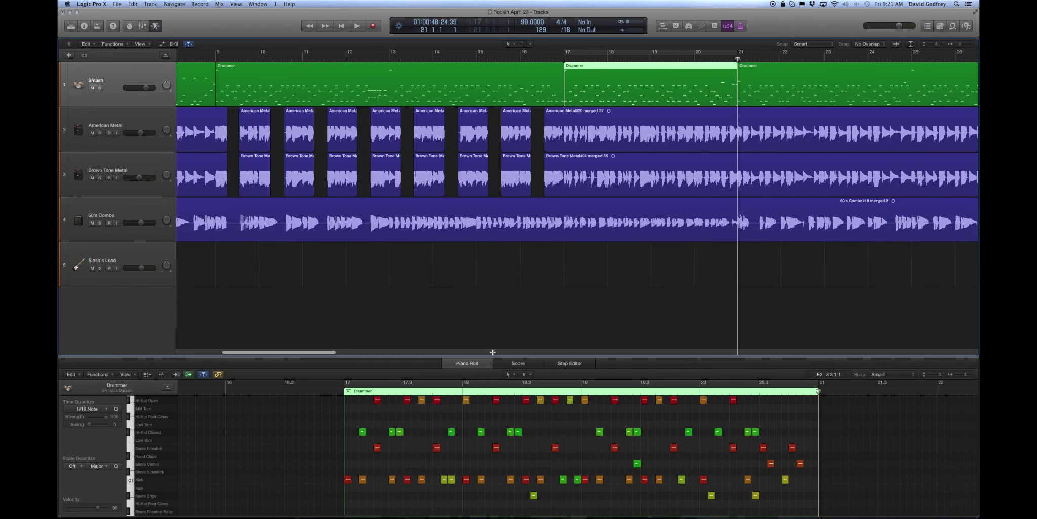
{"action": "scroll", "coordinate": [513, 412], "scroll_direction": "up", "scroll_amount": 3}
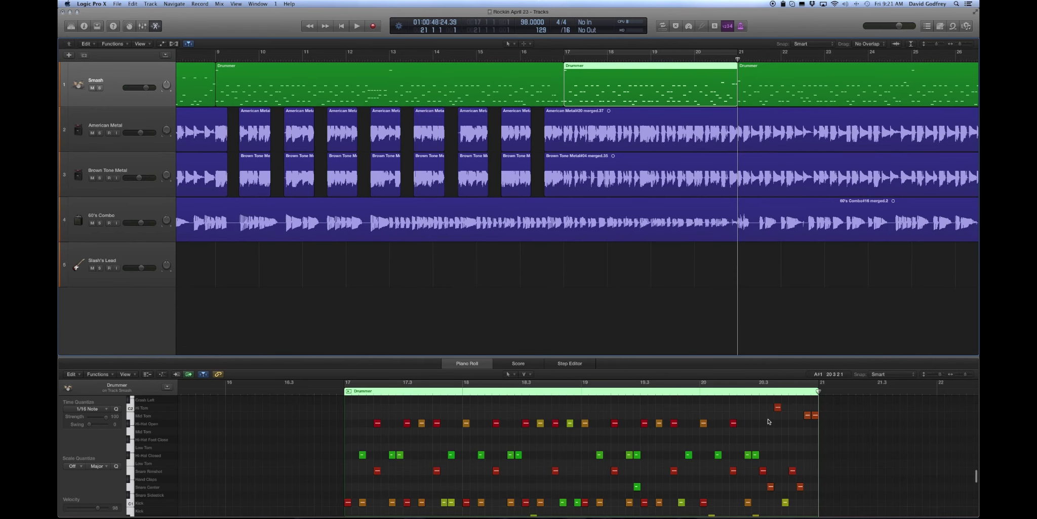
{"action": "left_click_drag", "start_coordinate": [768, 420], "coordinate": [359, 434]}
{"action": "scroll", "coordinate": [361, 429], "scroll_direction": "up", "scroll_amount": 2}
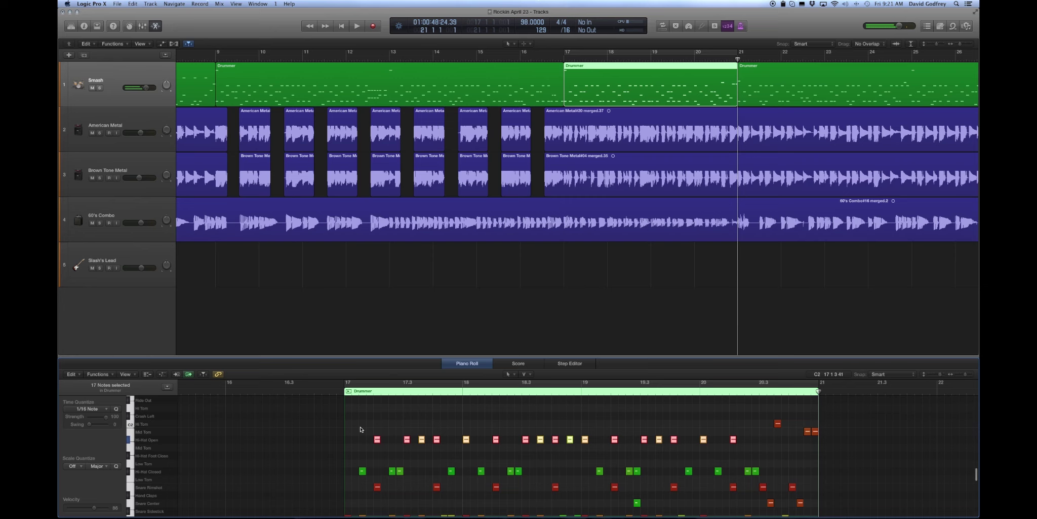
{"action": "scroll", "coordinate": [361, 429], "scroll_direction": "up", "scroll_amount": 1}
{"action": "scroll", "coordinate": [361, 429], "scroll_direction": "up", "scroll_amount": 2}
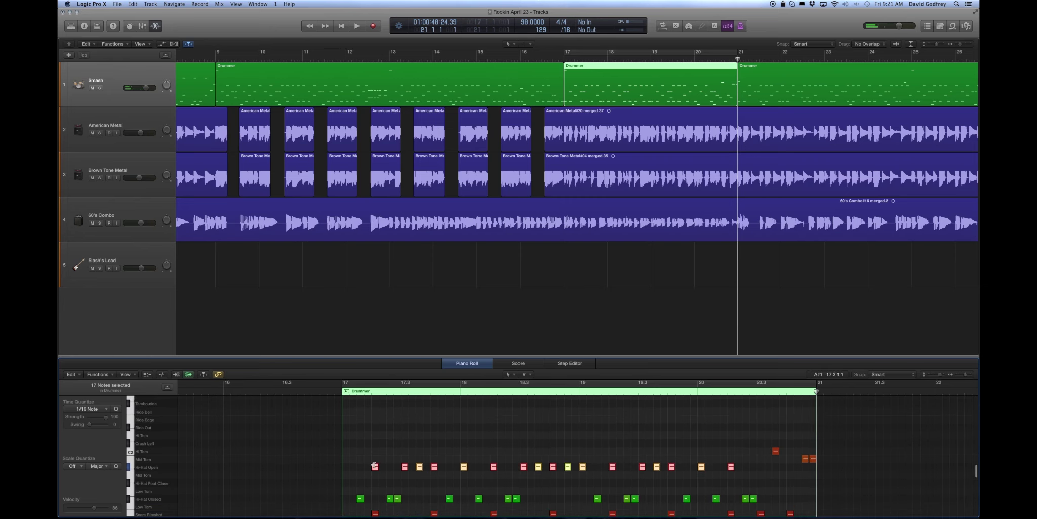
{"action": "left_click_drag", "start_coordinate": [376, 469], "coordinate": [376, 414]}
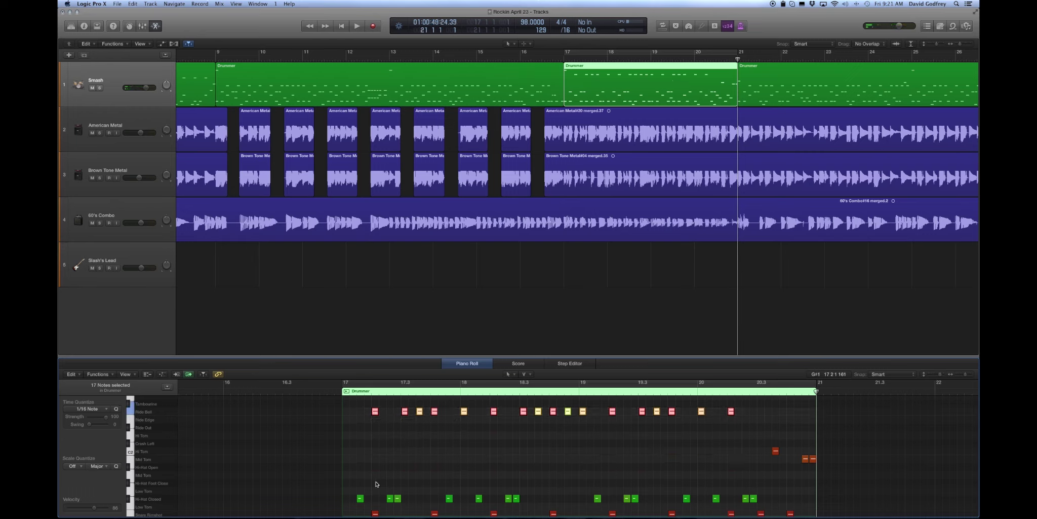
Move all Hi-Hat Closed notes in the same region to Ride Bell.
{"action": "left_click_drag", "start_coordinate": [346, 498], "coordinate": [787, 501]}
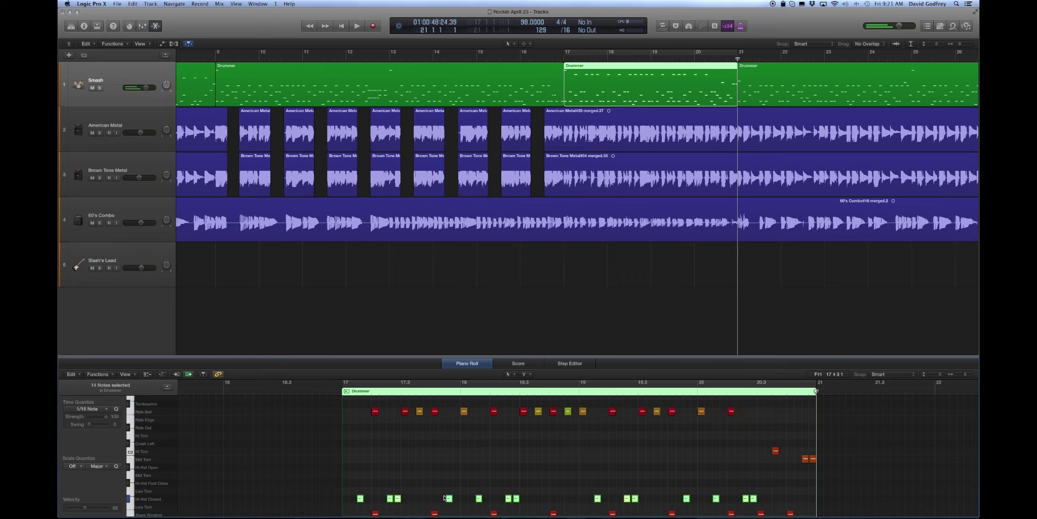
{"action": "left_click_drag", "start_coordinate": [449, 499], "coordinate": [449, 412]}
{"action": "left_click", "coordinate": [443, 426]}
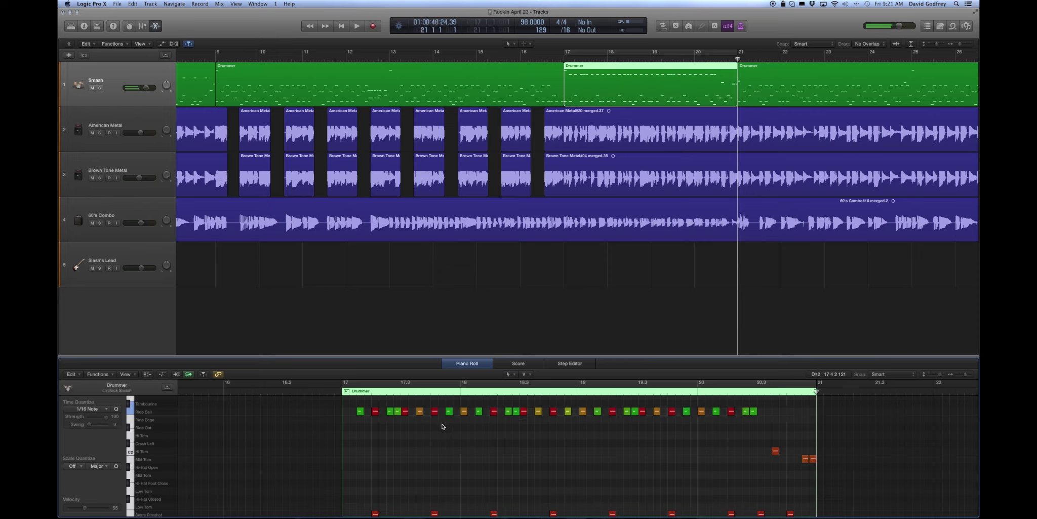
Delete the extra off-beat Ride Bell hits in bars 17 to 20, leaving an even eighth-note pattern.
{"action": "left_click", "coordinate": [397, 411]}
{"action": "key", "text": "Delete"}
{"action": "left_click", "coordinate": [516, 411]}
{"action": "key", "text": "Delete"}
{"action": "left_click", "coordinate": [635, 411]}
{"action": "key", "text": "Delete"}
{"action": "left_click", "coordinate": [717, 411]}
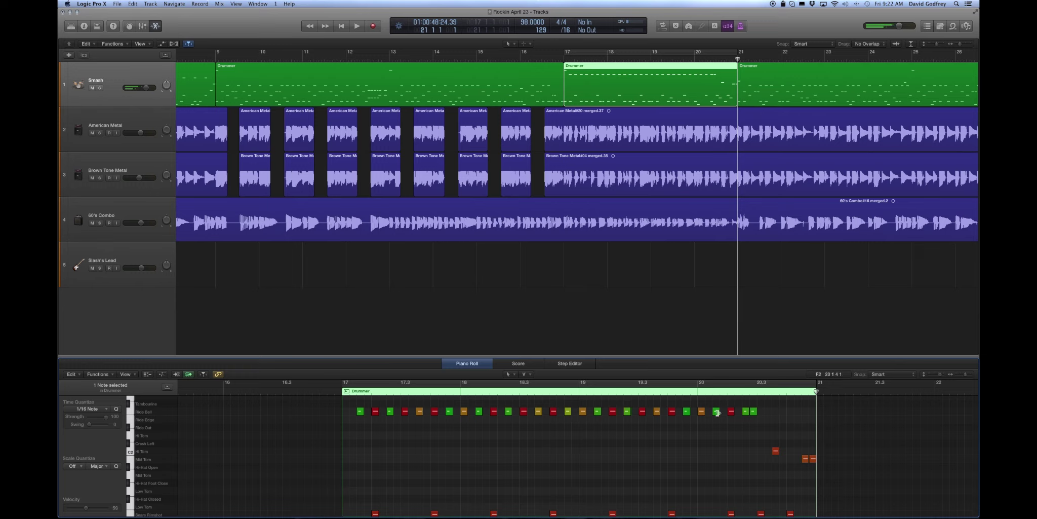
{"action": "left_click", "coordinate": [754, 411]}
{"action": "key", "text": "Delete"}
Play from just before bar 17 past bar 21 to check the edited Ride Bell part.
{"action": "left_click", "coordinate": [553, 59]}
{"action": "key", "text": "space"}
{"action": "left_click", "coordinate": [540, 59]}
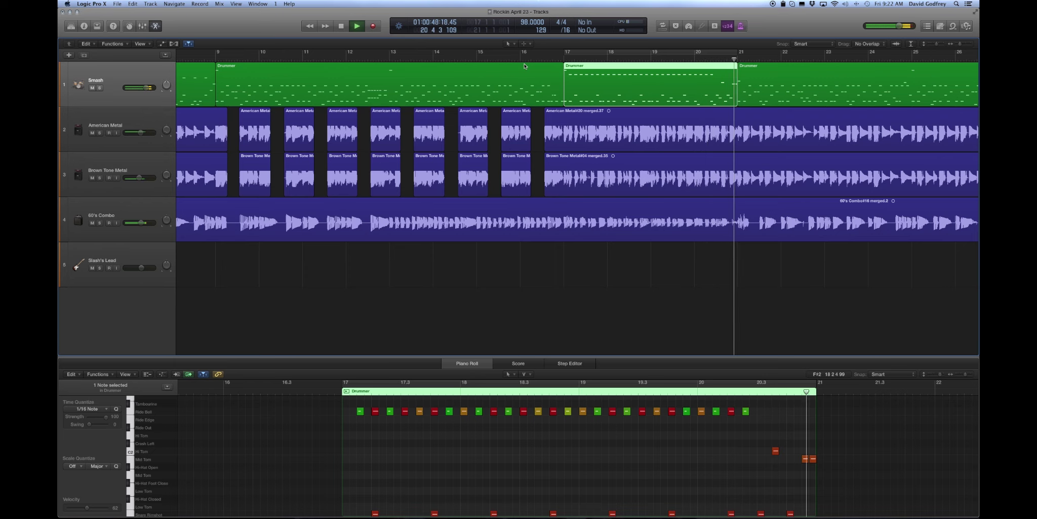
{"action": "key", "text": "space"}
Split the drum region that starts at bar 21 again at bar 29.
{"action": "left_click", "coordinate": [851, 76]}
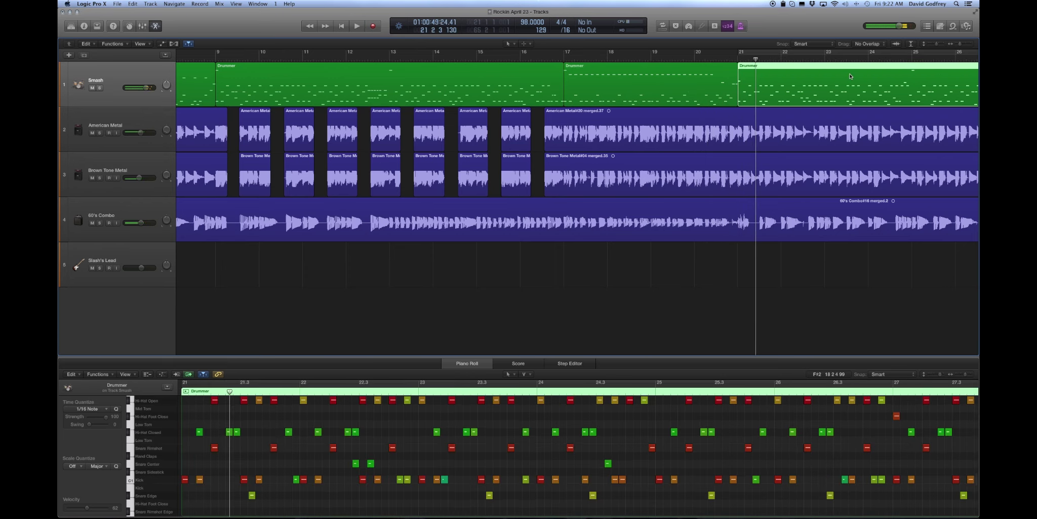
{"action": "key", "text": "super+Left"}
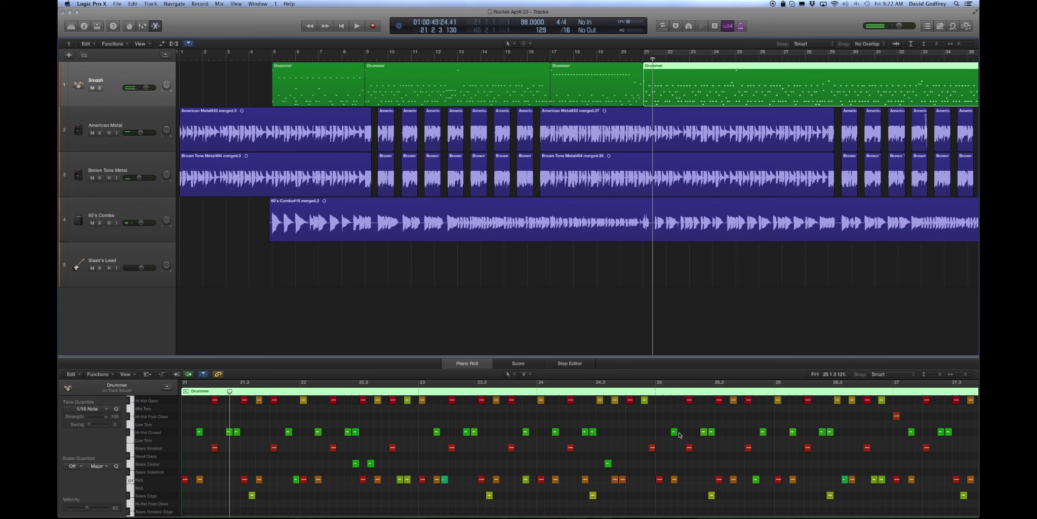
{"action": "key", "text": "super+Left"}
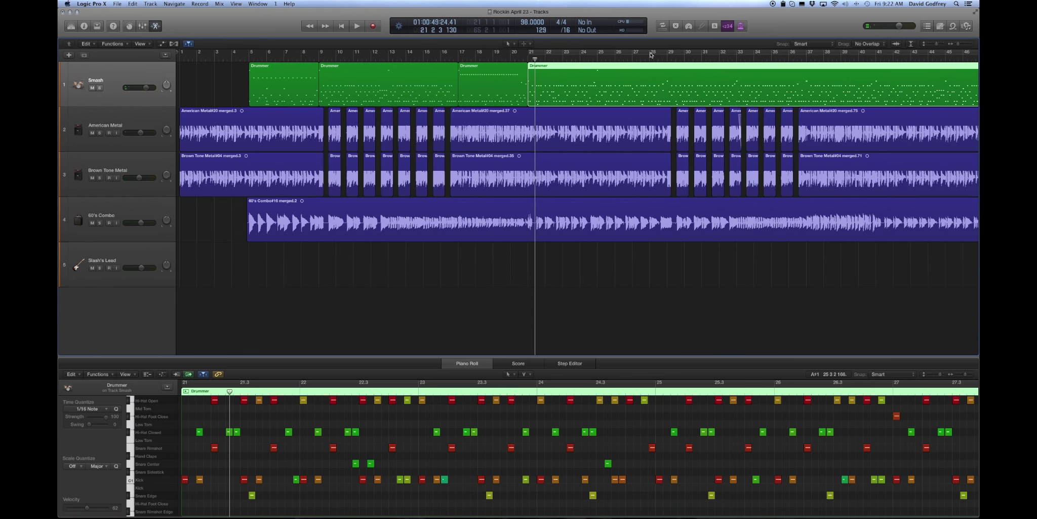
{"action": "left_click", "coordinate": [664, 60]}
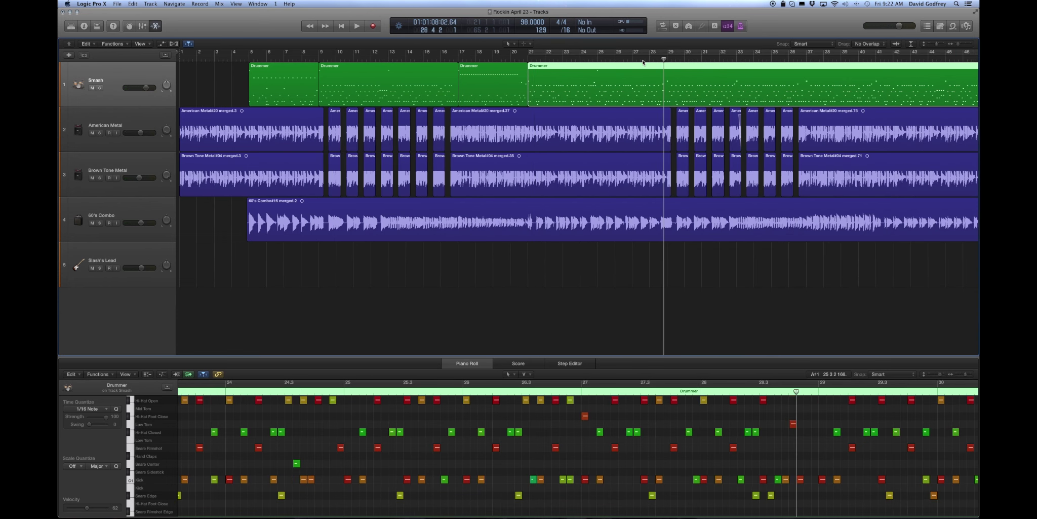
{"action": "double_click", "coordinate": [643, 61]}
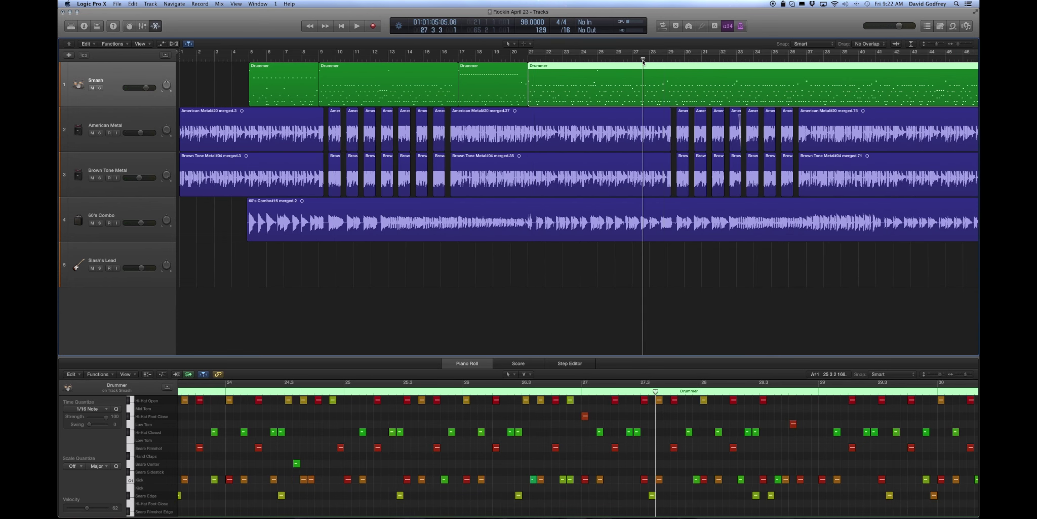
{"action": "left_click", "coordinate": [669, 63]}
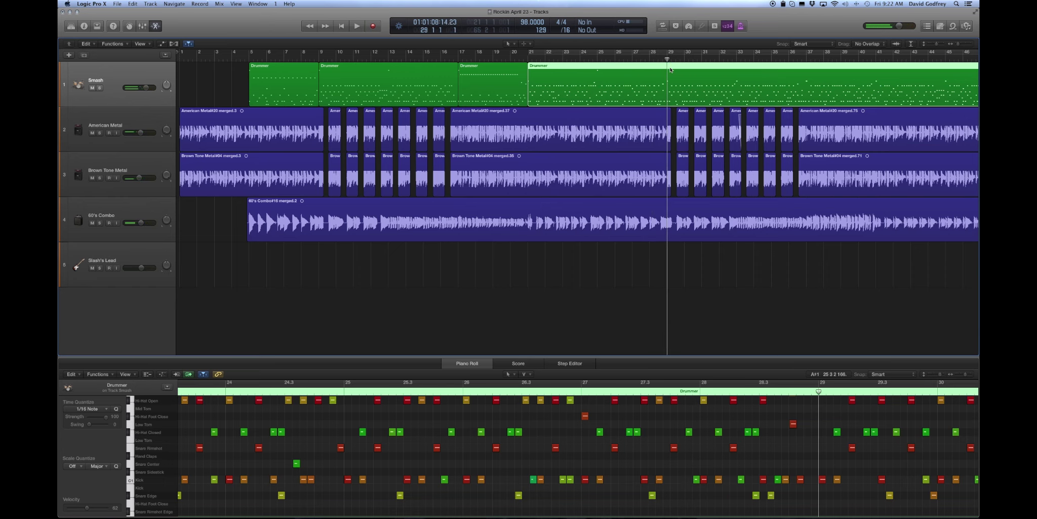
{"action": "key", "text": "super+t"}
In the region from bar 21 to bar 29, move all Hi-Hat Open notes to Ride Out and delete all Hi-Hat Closed notes.
{"action": "left_click", "coordinate": [613, 78]}
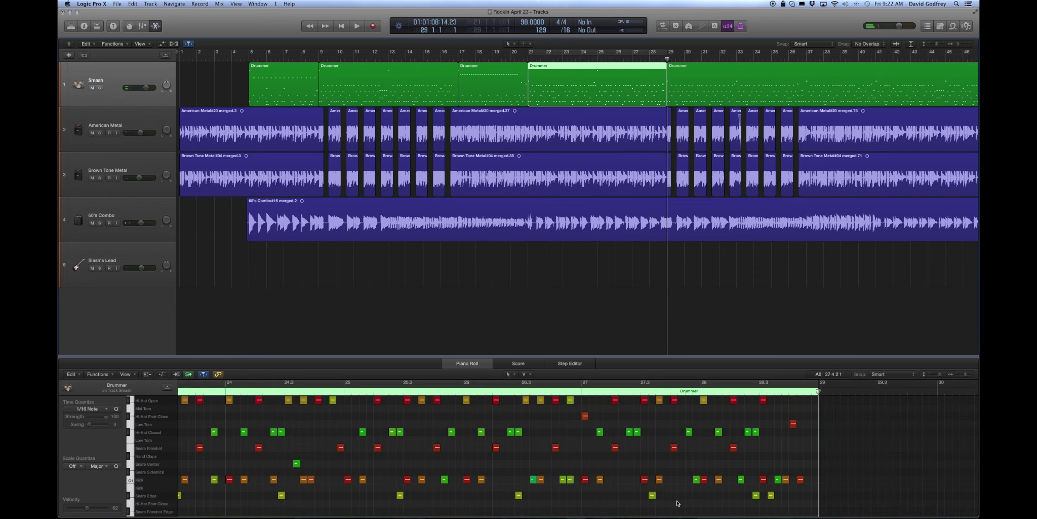
{"action": "scroll", "coordinate": [616, 481], "scroll_direction": "up", "scroll_amount": 3}
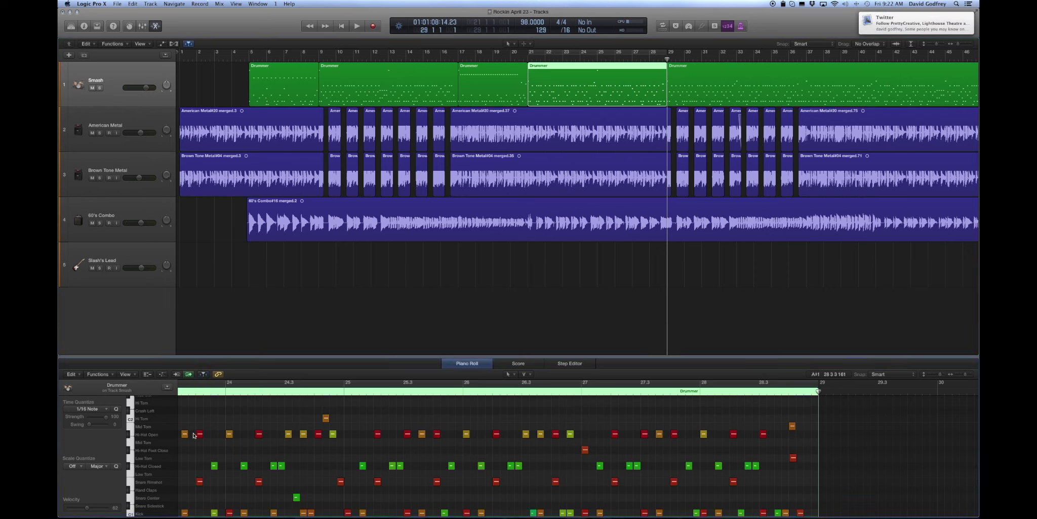
{"action": "left_click", "coordinate": [157, 434]}
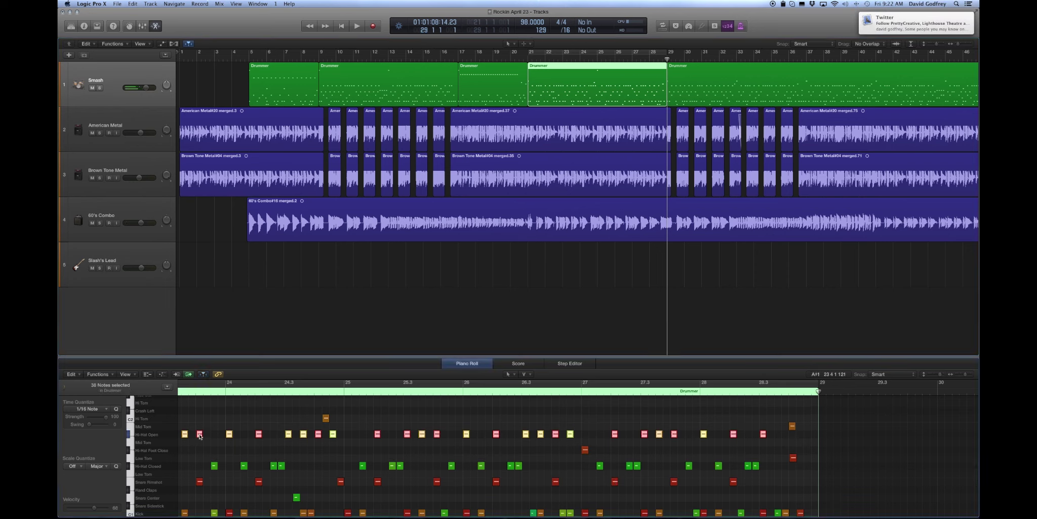
{"action": "mouse_move", "coordinate": [200, 435]}
{"action": "left_mouse_down"}
{"action": "mouse_move", "coordinate": [203, 394]}
{"action": "mouse_move", "coordinate": [196, 421]}
{"action": "left_mouse_up"}
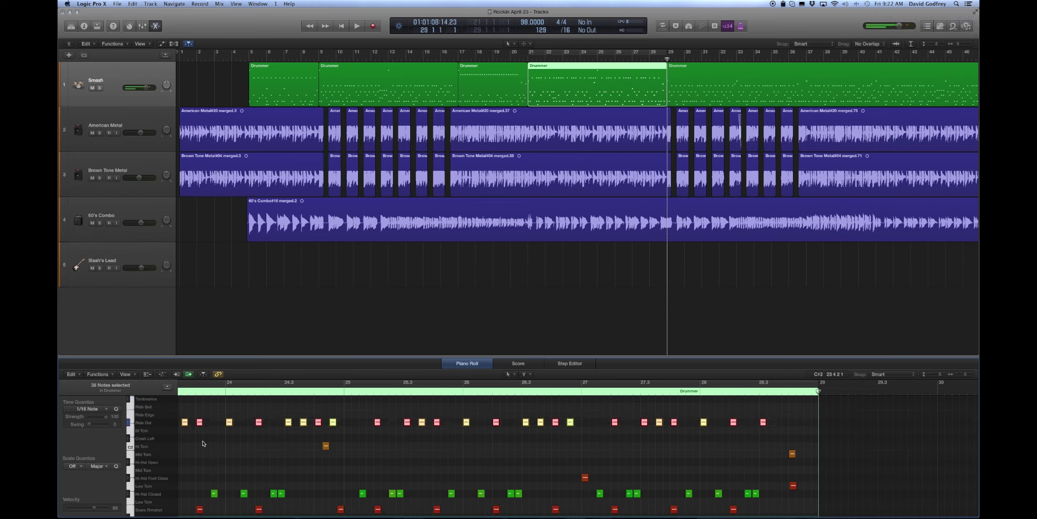
{"action": "left_click", "coordinate": [156, 494]}
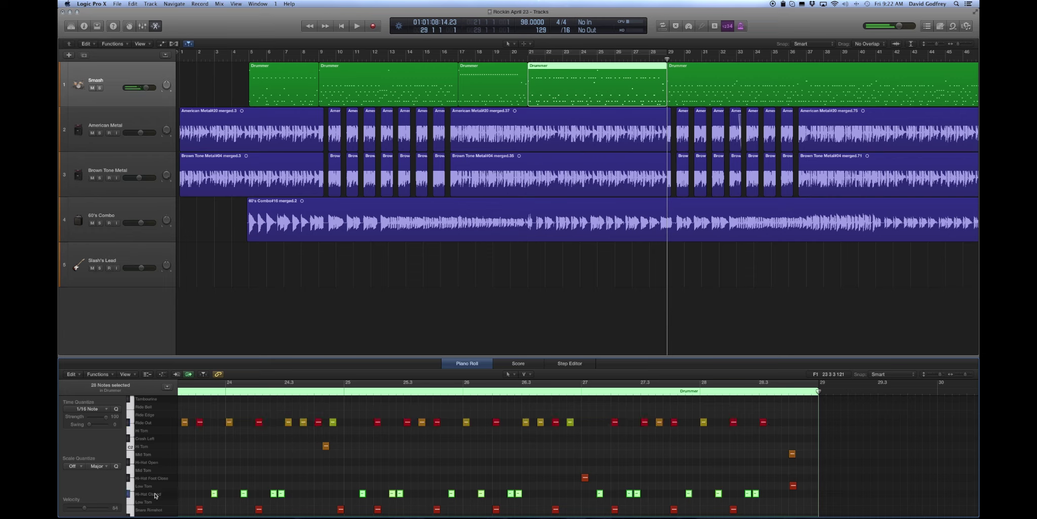
{"action": "key", "text": "Delete"}
Even out the Ride Out part in bars 21 to 28 by removing off-beat hits and moving one onto the downbeat of bar 27.
{"action": "scroll", "coordinate": [196, 425], "scroll_direction": "left", "scroll_amount": 3}
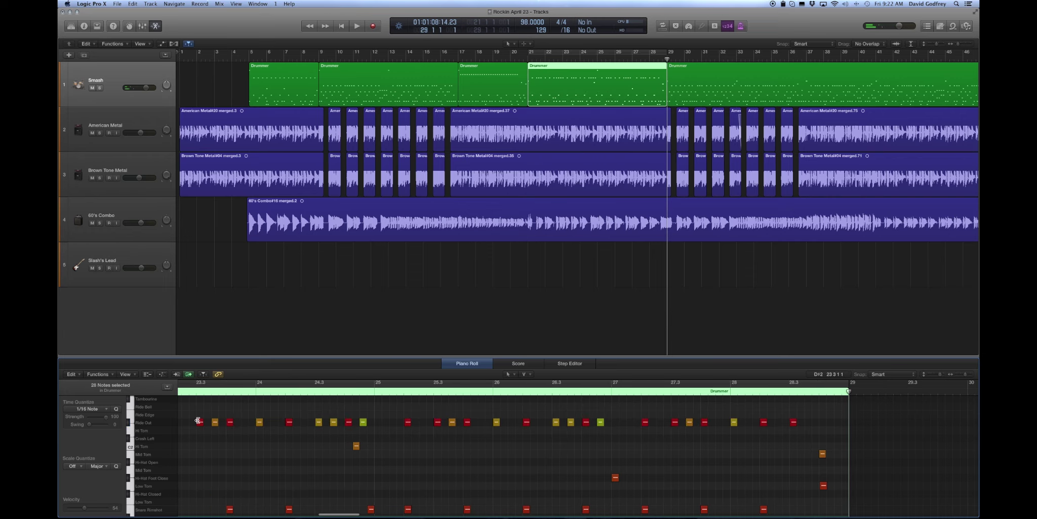
{"action": "scroll", "coordinate": [235, 409], "scroll_direction": "left", "scroll_amount": 5}
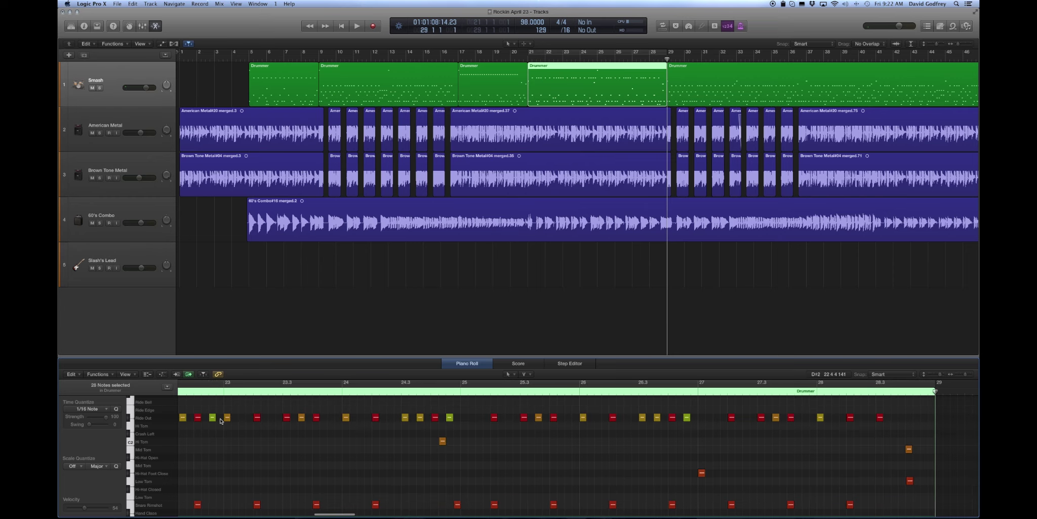
{"action": "scroll", "coordinate": [222, 421], "scroll_direction": "left", "scroll_amount": 10}
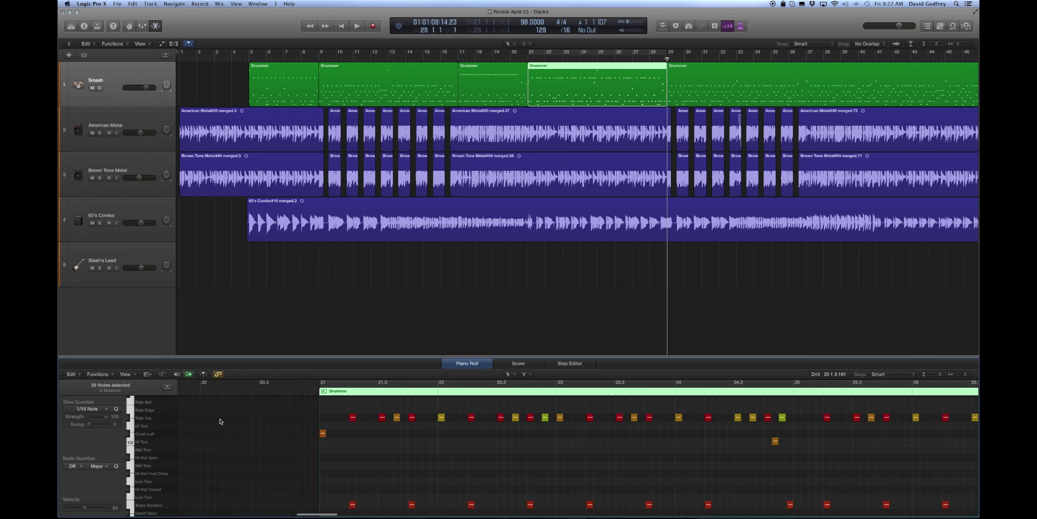
{"action": "left_click", "coordinate": [330, 417]}
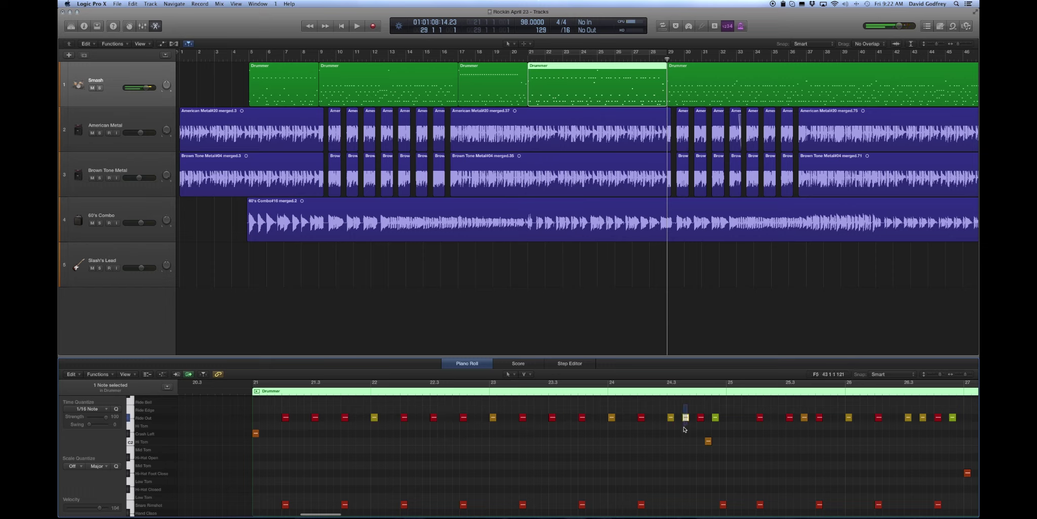
{"action": "scroll", "coordinate": [779, 443], "scroll_direction": "right", "scroll_amount": 5}
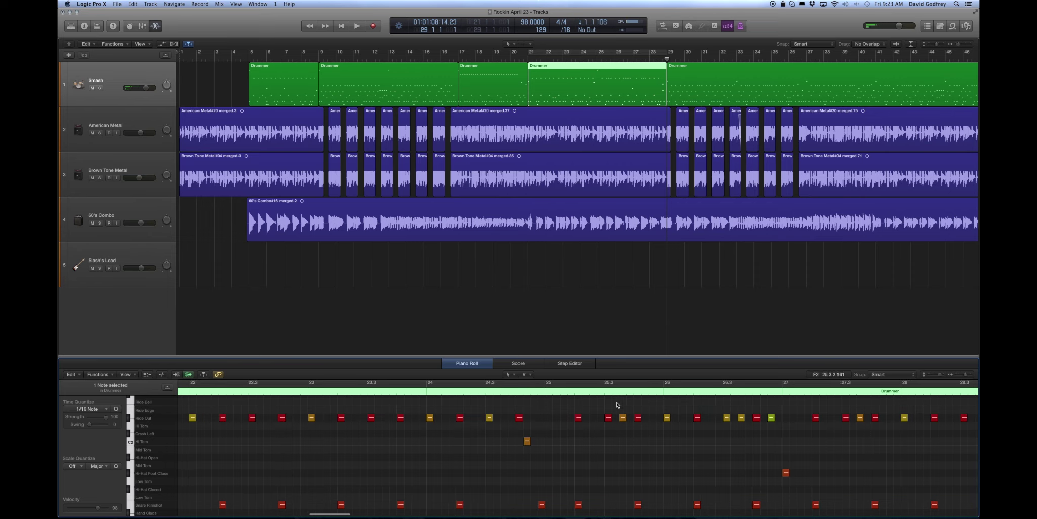
{"action": "left_click_drag", "start_coordinate": [627, 417], "coordinate": [803, 431]}
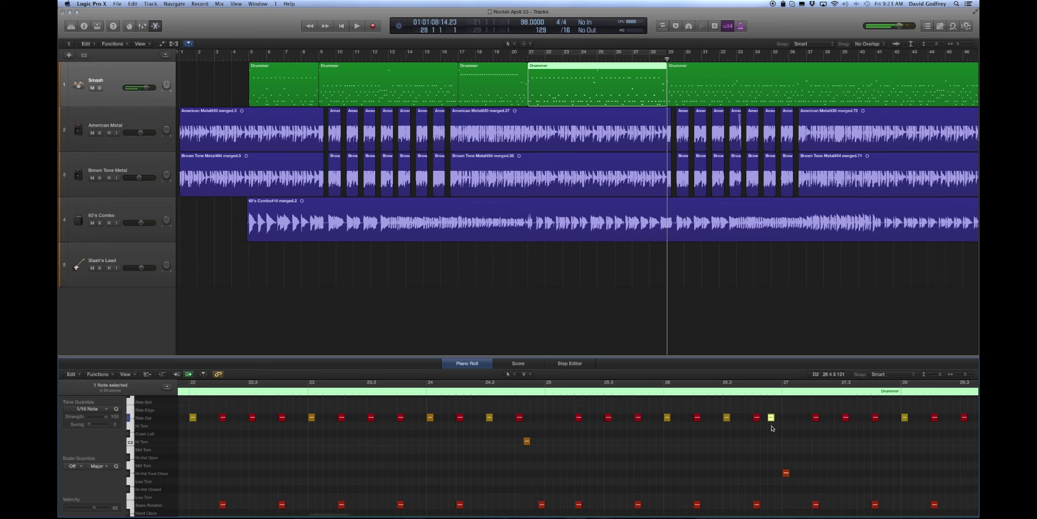
{"action": "left_click_drag", "start_coordinate": [771, 419], "coordinate": [787, 419]}
{"action": "scroll", "coordinate": [858, 445], "scroll_direction": "right", "scroll_amount": 3}
{"action": "scroll", "coordinate": [858, 445], "scroll_direction": "right", "scroll_amount": 5}
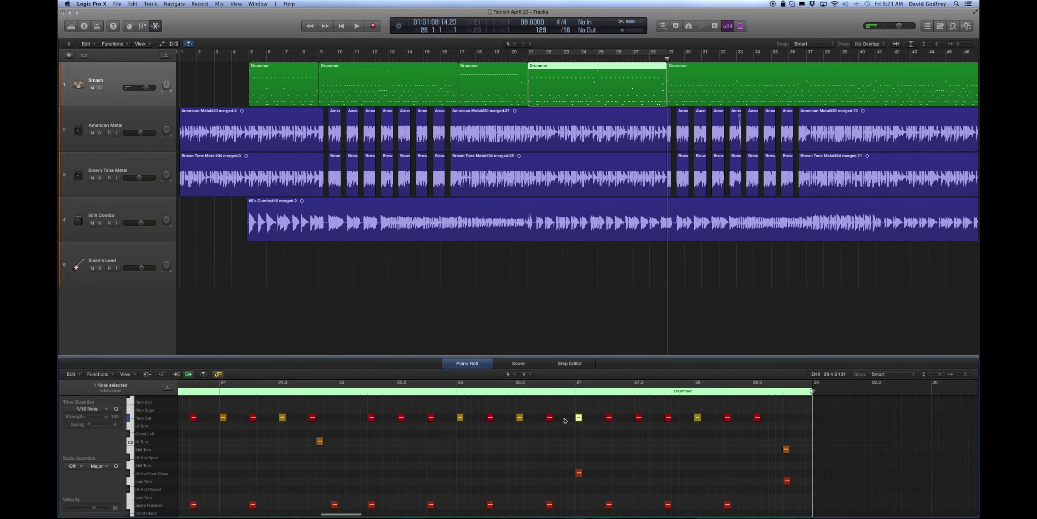
Play from bar 21 to about bar 30 to check the edited Ride Out part.
{"action": "left_click", "coordinate": [525, 62]}
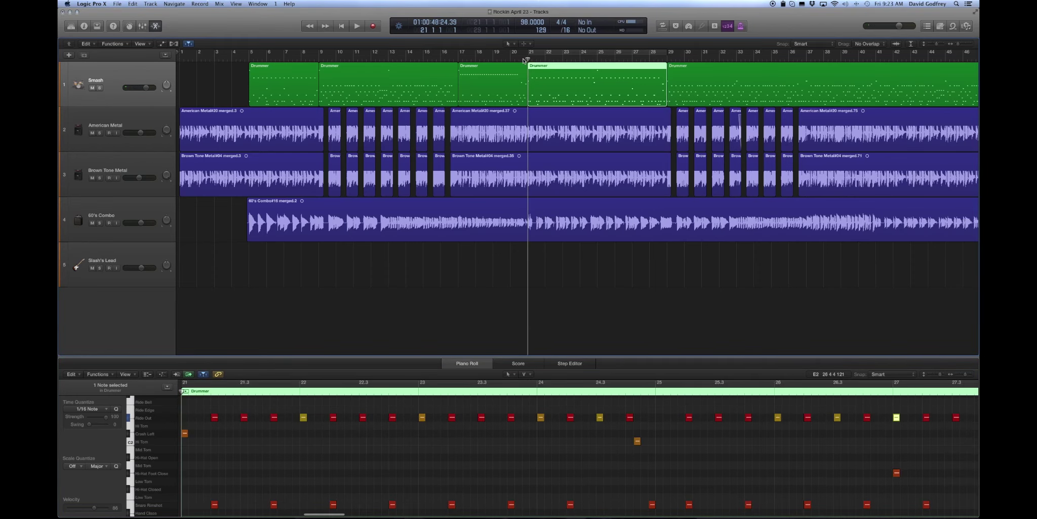
{"action": "key", "text": "space"}
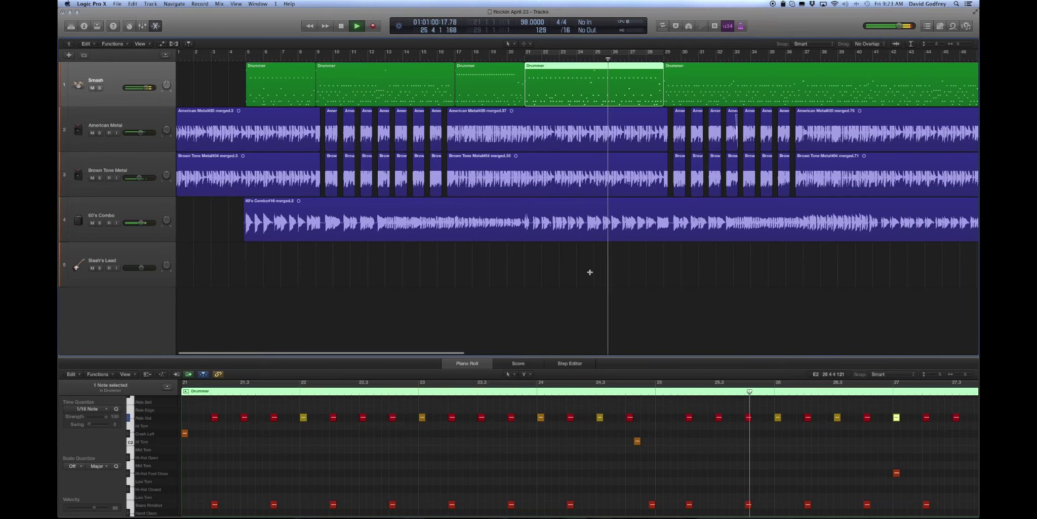
{"action": "scroll", "coordinate": [671, 260], "scroll_direction": "right", "scroll_amount": 8}
{"action": "scroll", "coordinate": [671, 260], "scroll_direction": "right", "scroll_amount": 8}
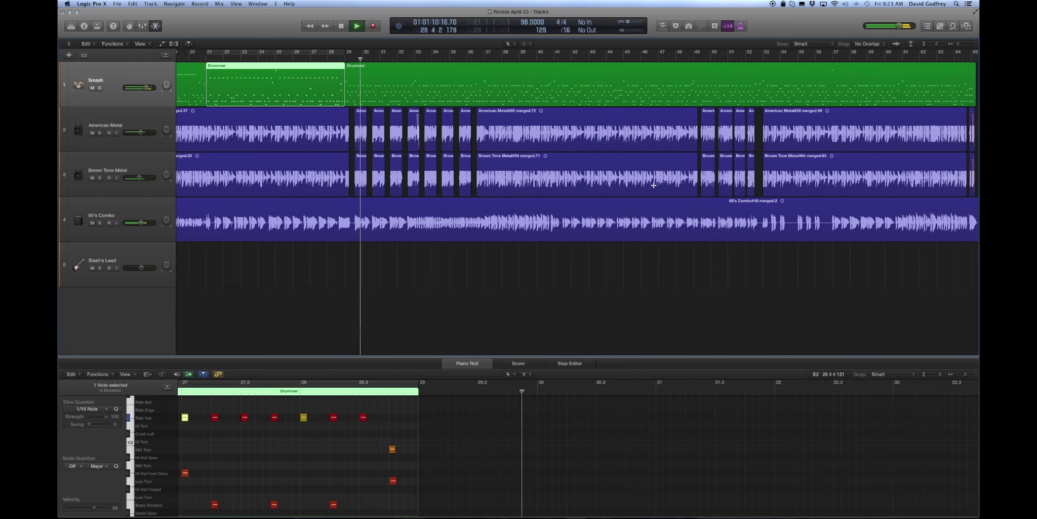
{"action": "key", "text": "space"}
{"action": "scroll", "coordinate": [636, 224], "scroll_direction": "right", "scroll_amount": 1}
{"action": "key", "text": "super+Left"}
{"action": "key", "text": "super+Left"}
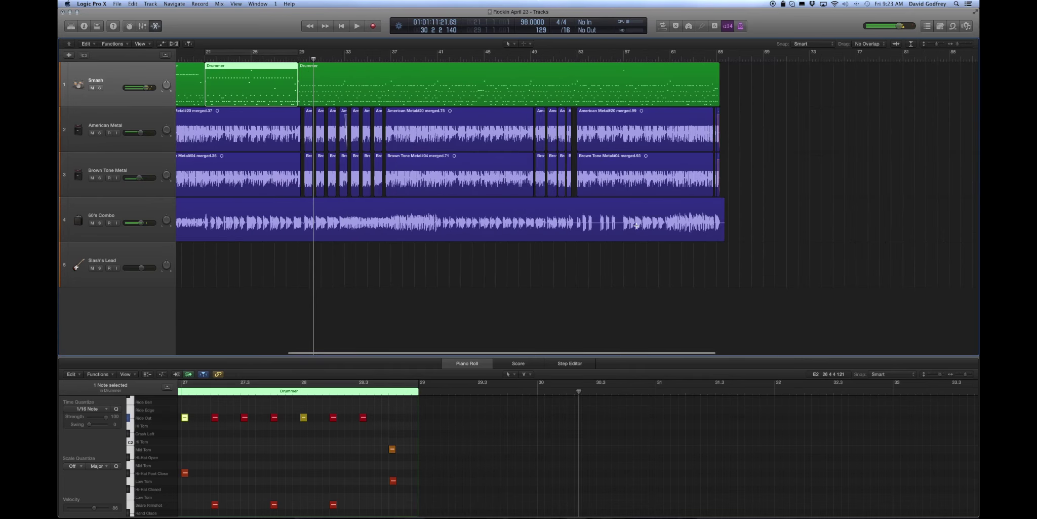
{"action": "scroll", "coordinate": [637, 225], "scroll_direction": "left", "scroll_amount": 6}
{"action": "scroll", "coordinate": [508, 215], "scroll_direction": "right", "scroll_amount": 1}
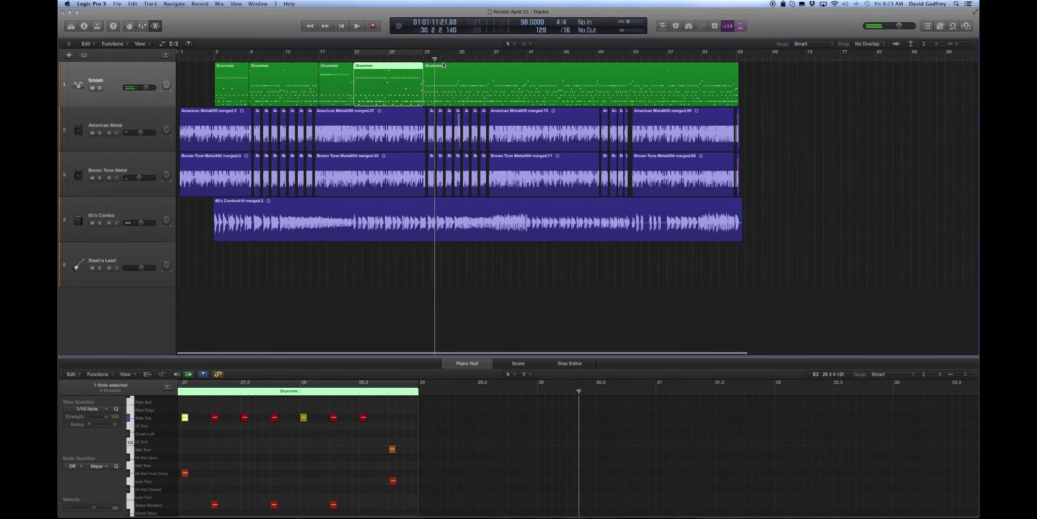
Select the last drum region for note editing and play its opening from bar 29.
{"action": "left_click", "coordinate": [451, 66]}
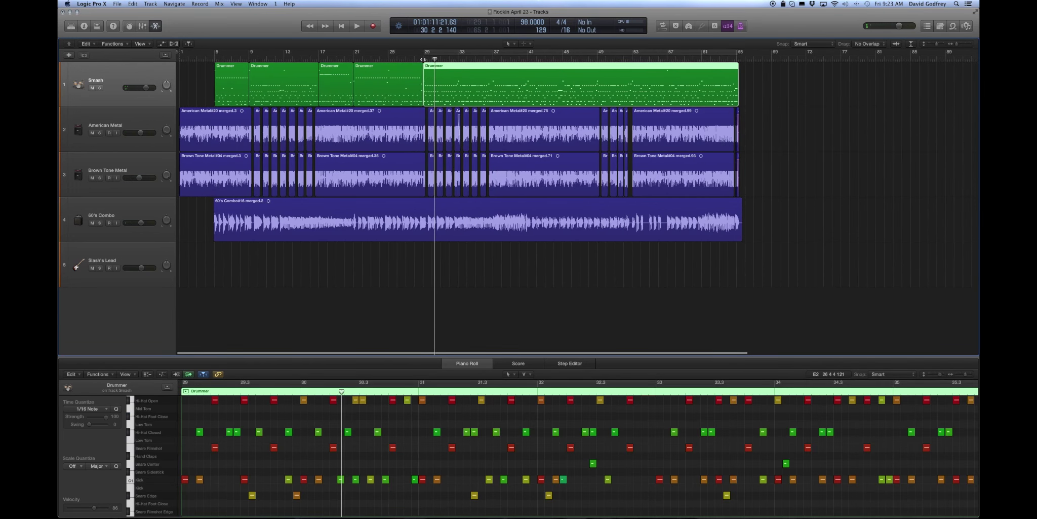
{"action": "left_click", "coordinate": [423, 59]}
{"action": "key", "text": "space"}
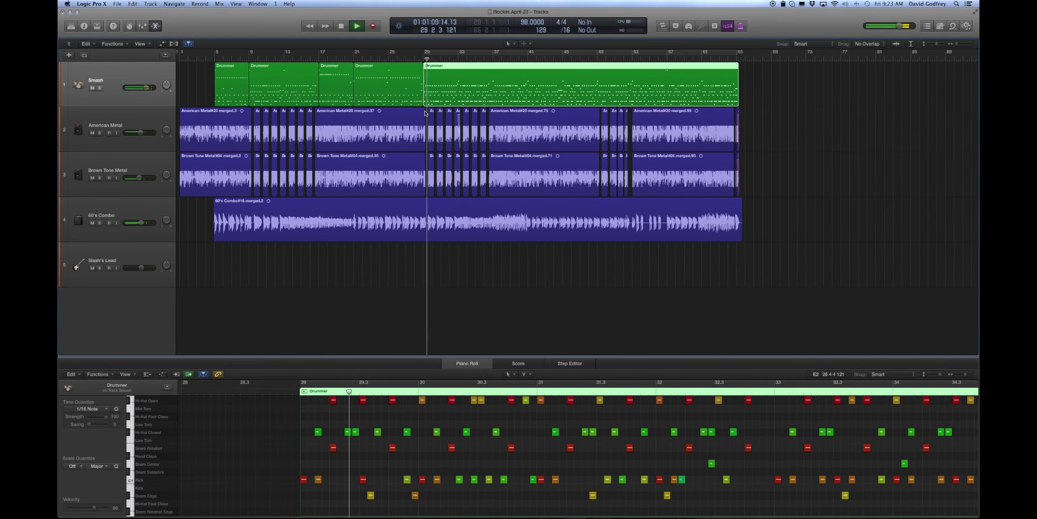
{"action": "key", "text": "space"}
Add two Kick hits around beat 3 of bar 29 by copying existing ones, and play from bar 29 to check them.
{"action": "scroll", "coordinate": [363, 455], "scroll_direction": "up", "scroll_amount": 1}
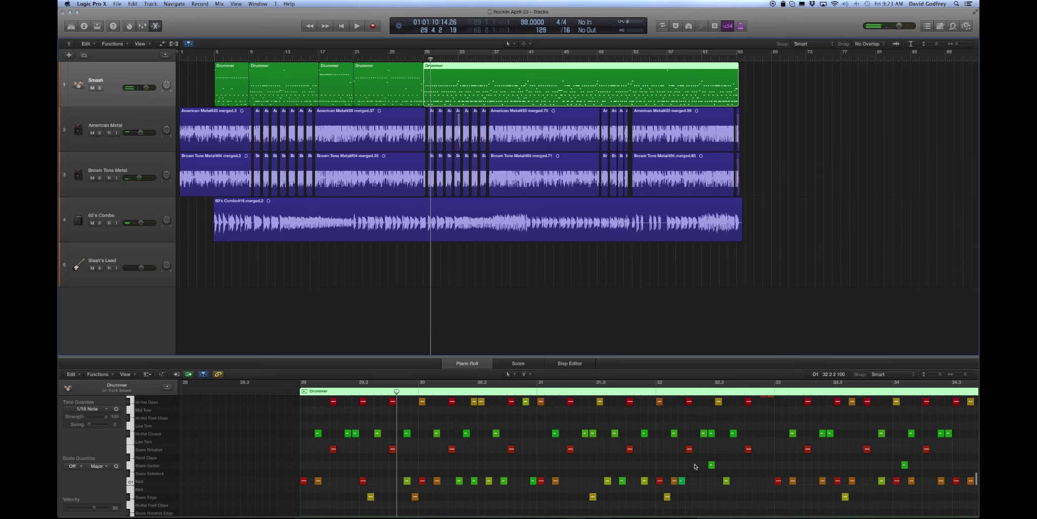
{"action": "left_click_drag", "start_coordinate": [363, 483], "coordinate": [377, 482]}
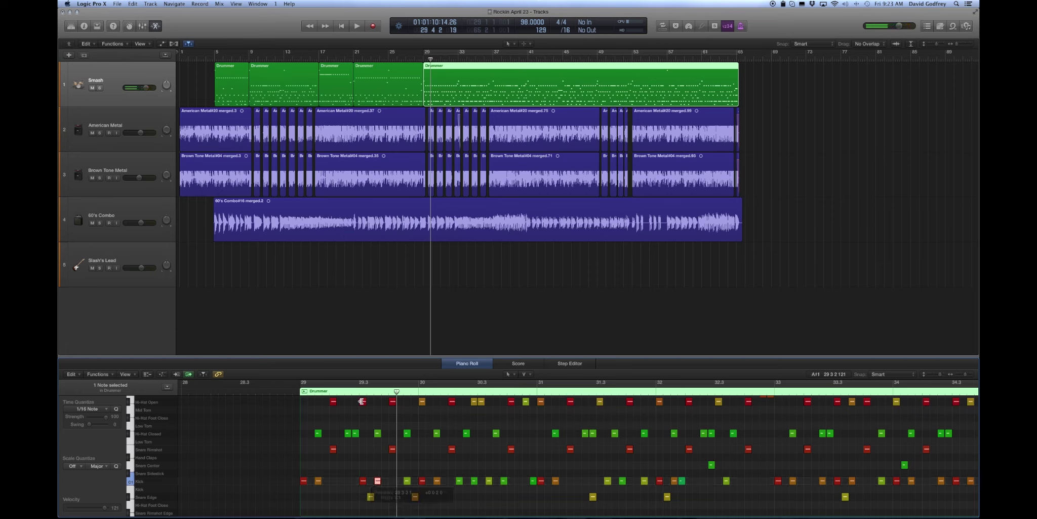
{"action": "left_click", "coordinate": [286, 392]}
{"action": "key", "text": "space"}
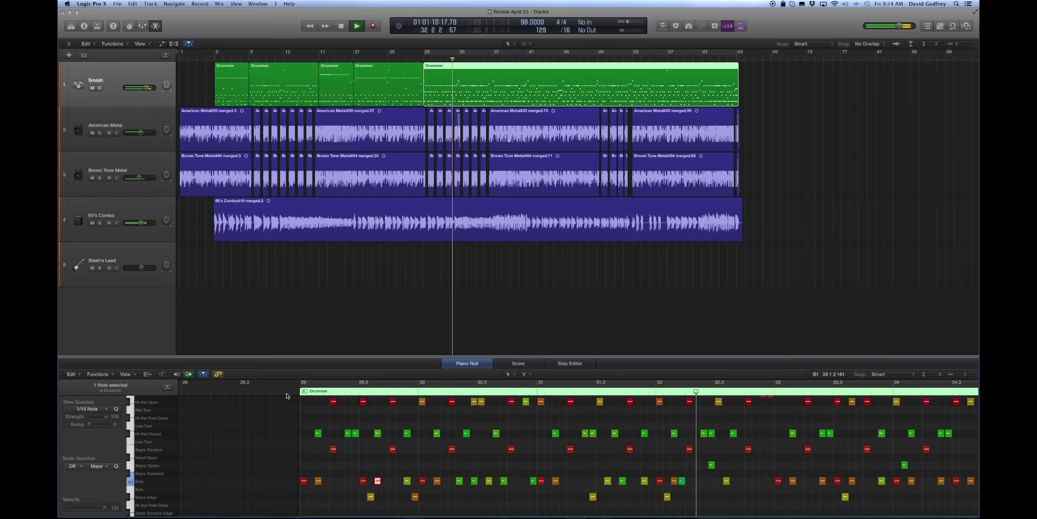
{"action": "key", "text": "space"}
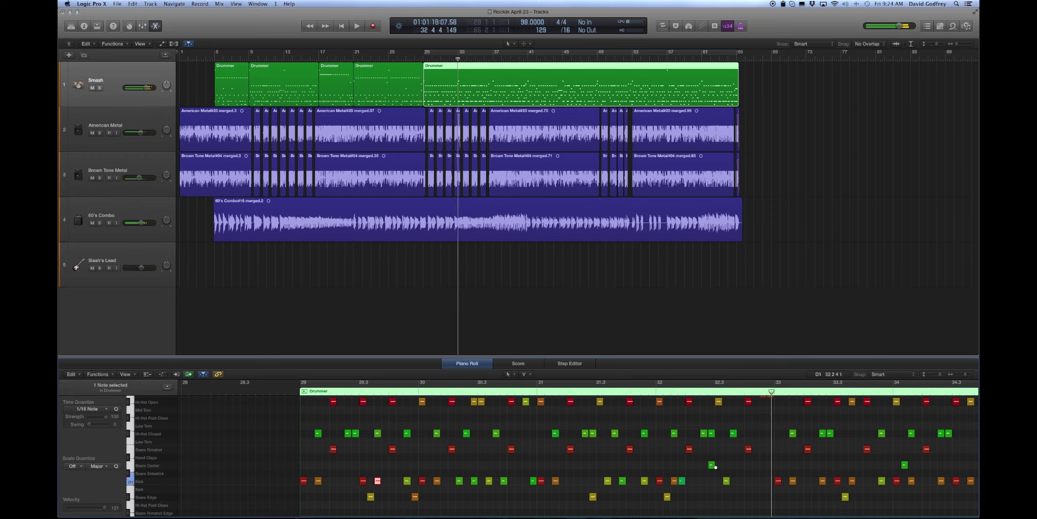
Copy a Kick note from early in bar 32 to just after beat 3, and play from around bar 32.
{"action": "left_click_drag", "start_coordinate": [674, 483], "coordinate": [735, 484]}
{"action": "double_click", "coordinate": [649, 394]}
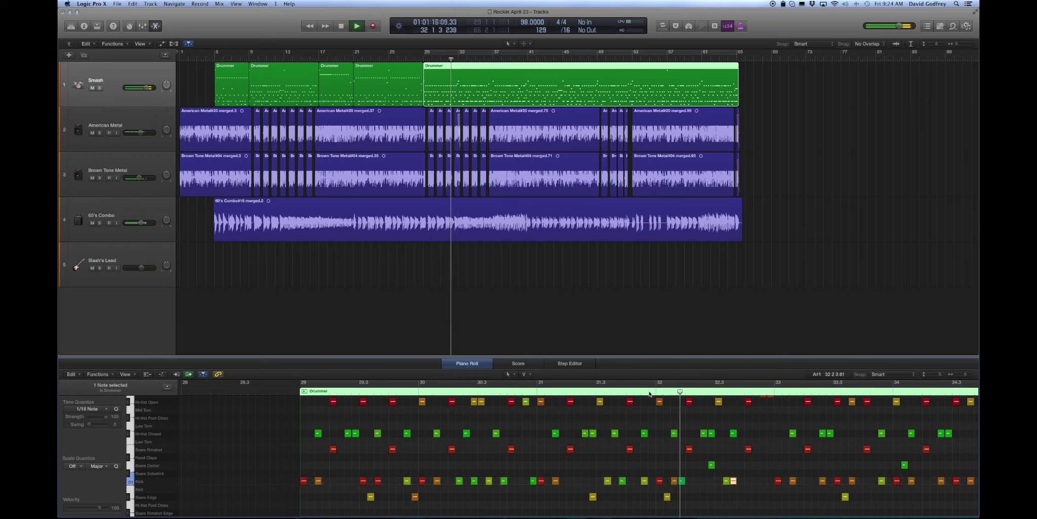